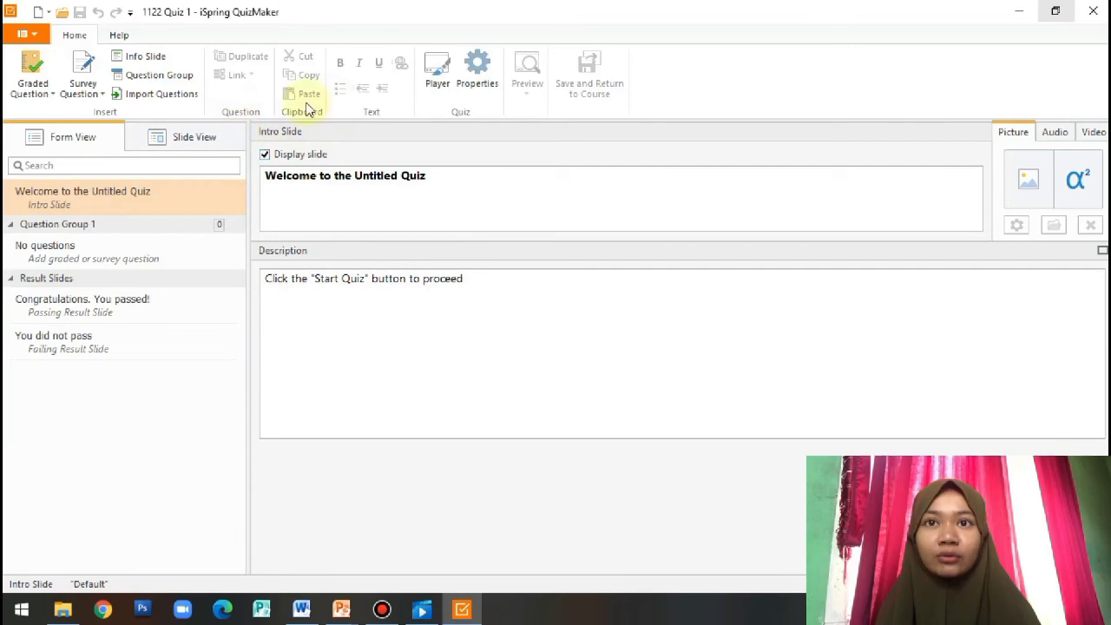
Replace the English intro title with 'Selamat datang di kuis Ikatan Kimia' and 'Selamat Mengerjakan'
left_click(398, 202)
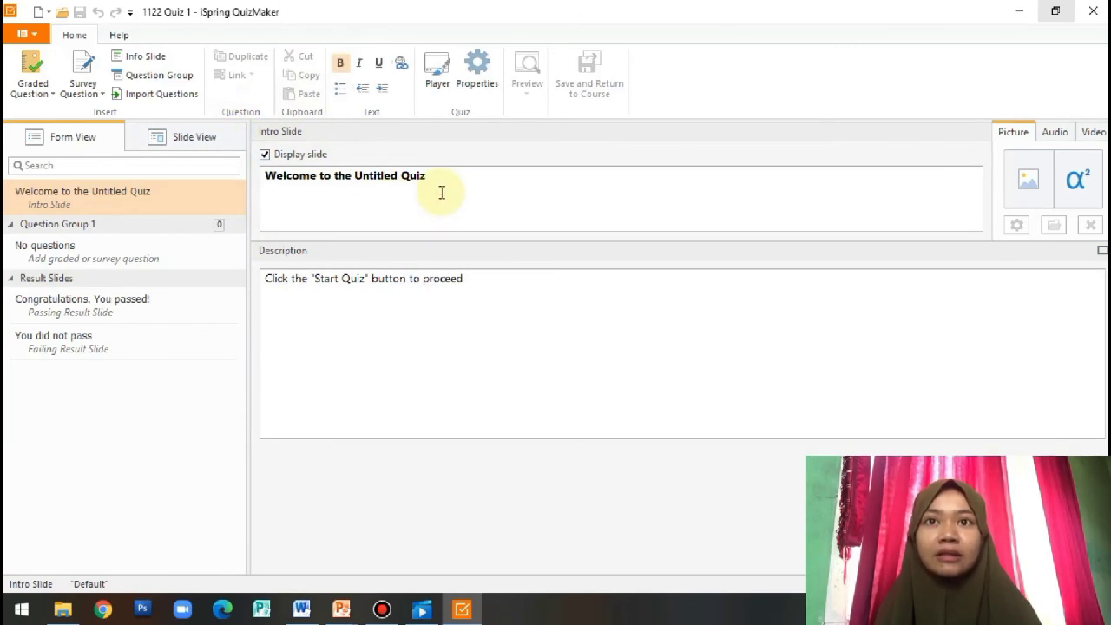
key("Return")
type("ss")
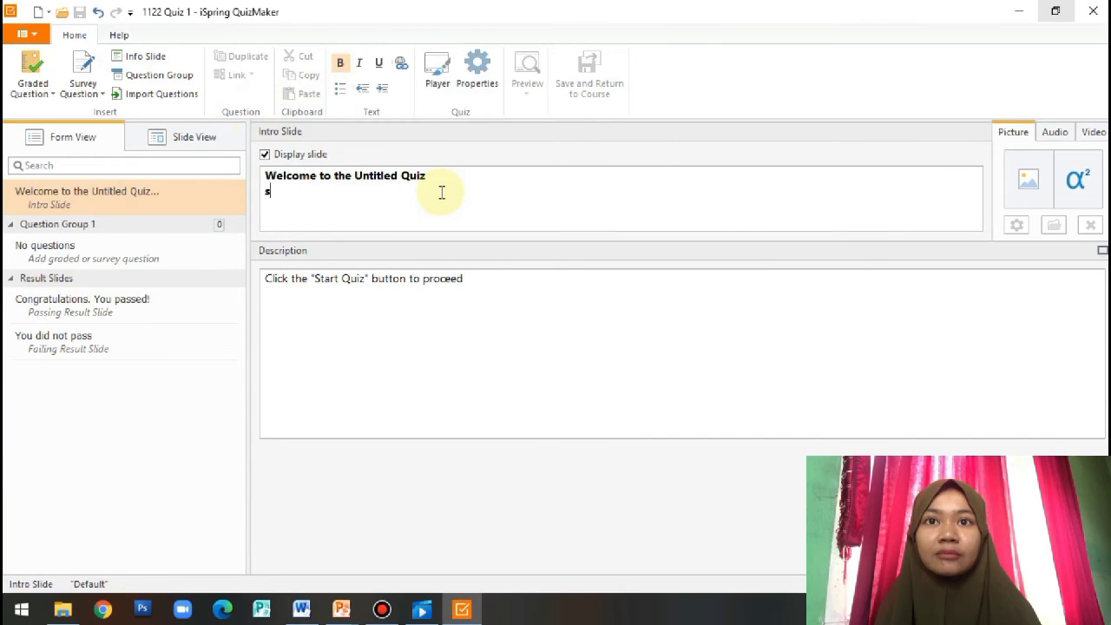
key("BackSpace")
key("BackSpace")
type("Sela")
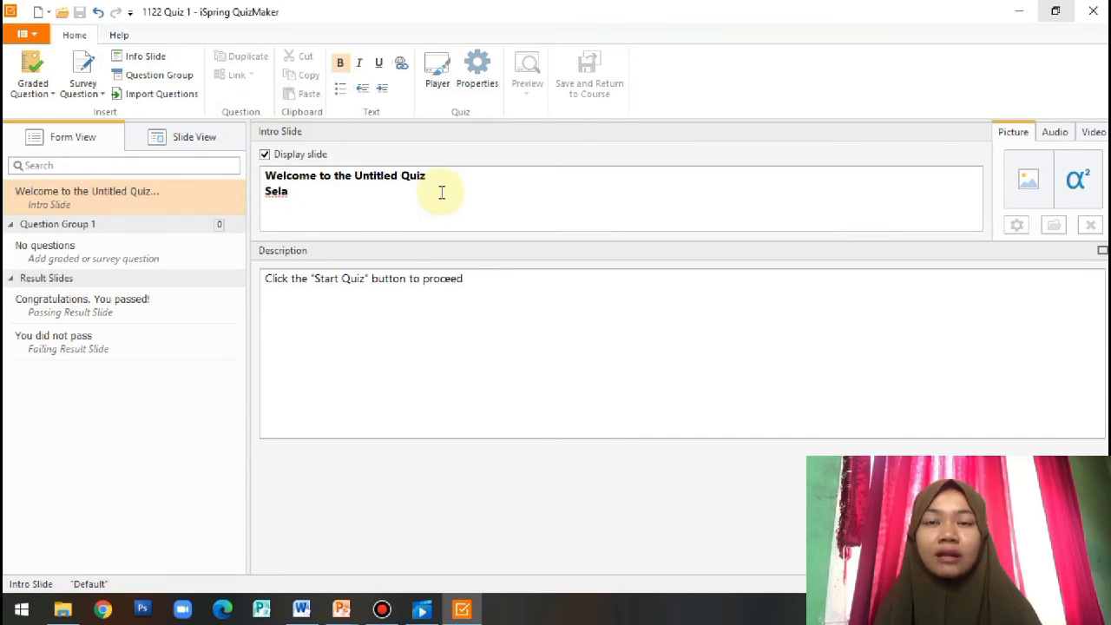
type("mat datang d")
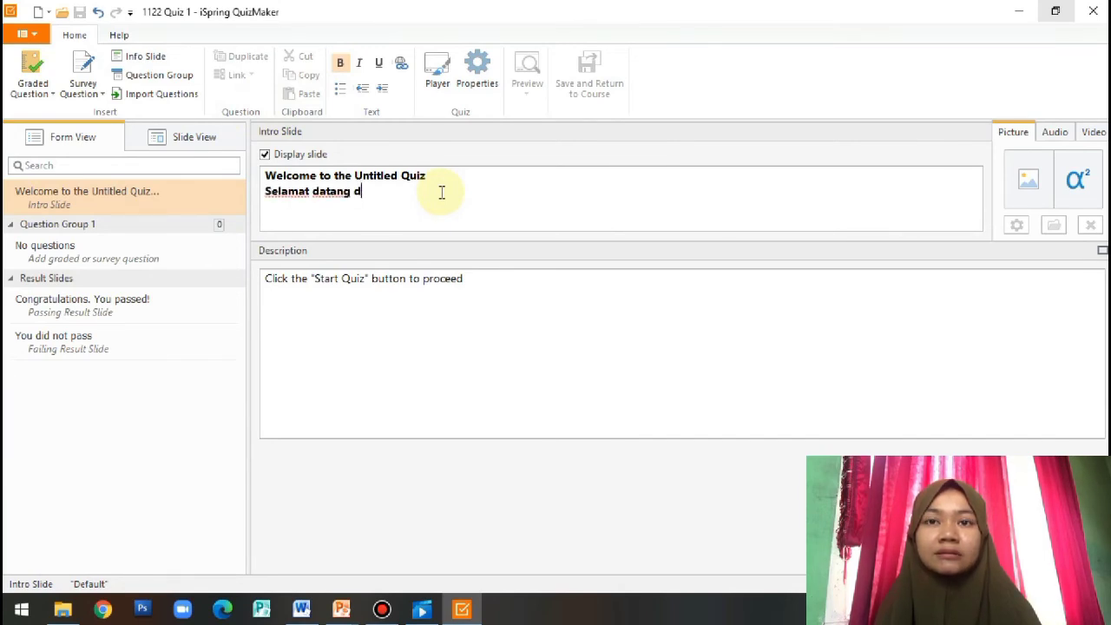
type("i kuis I")
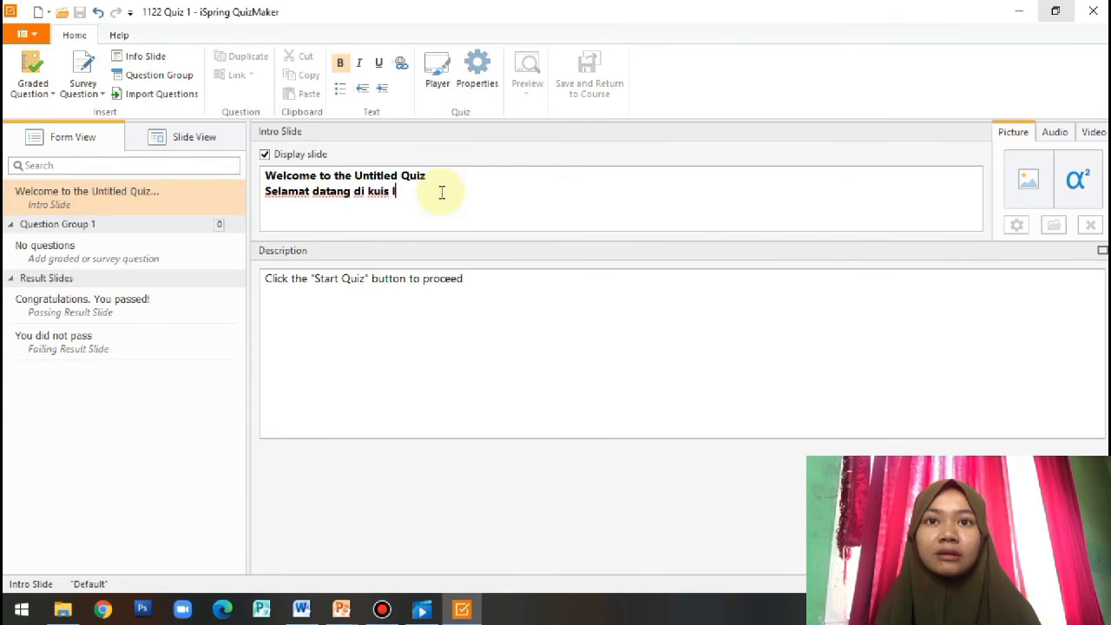
type("katan Kita")
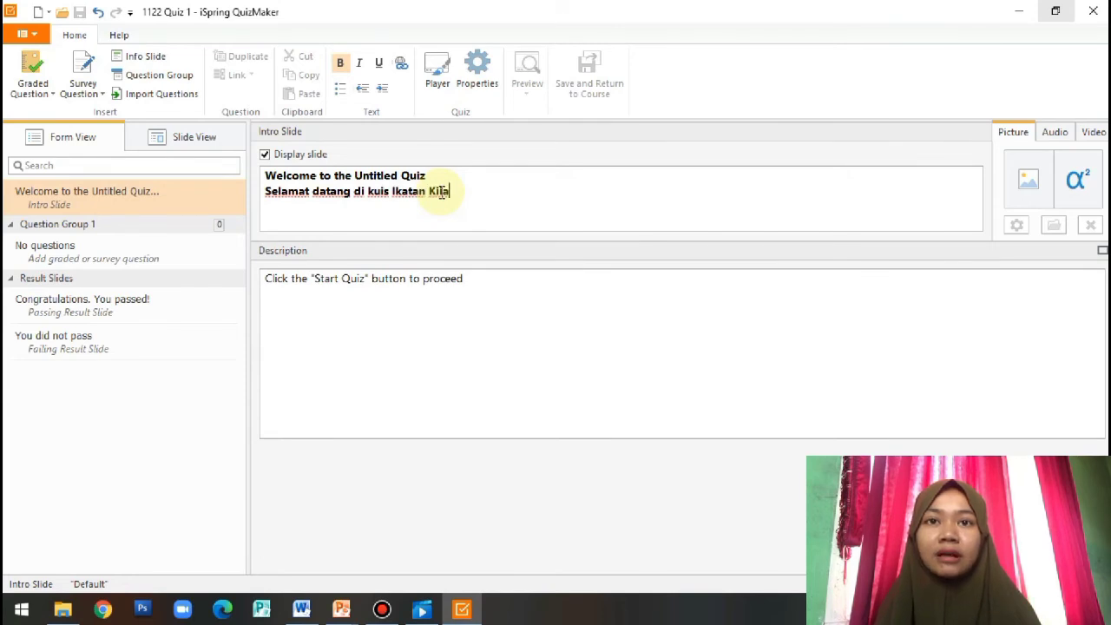
key("BackSpace")
key("BackSpace")
type("mia")
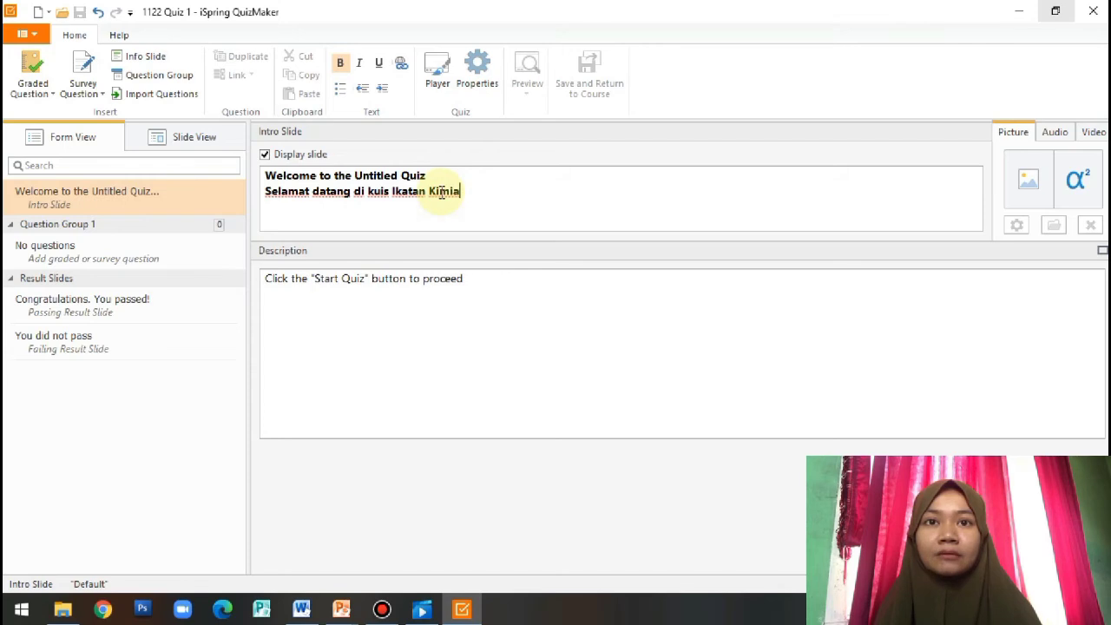
left_click_drag(434, 177, 268, 173)
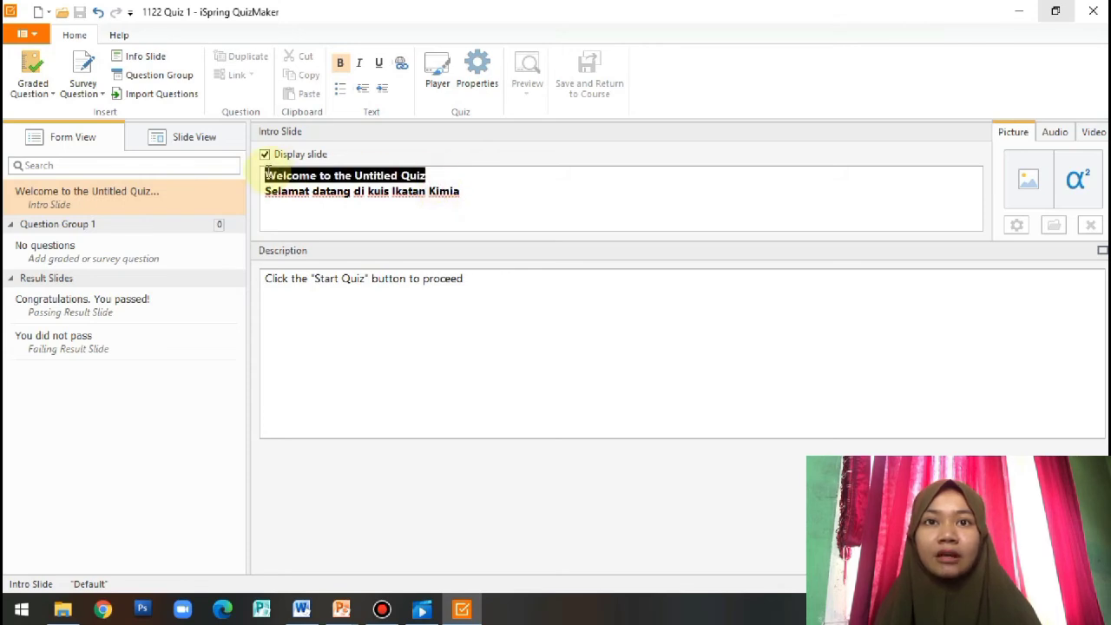
key("BackSpace")
key("BackSpace")
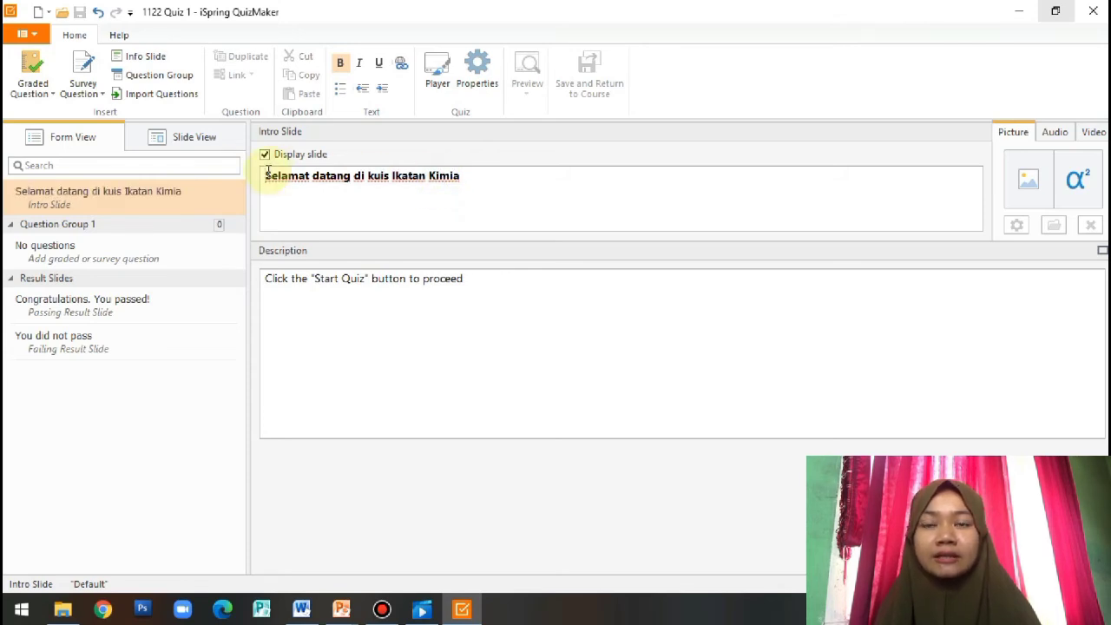
left_click(466, 182)
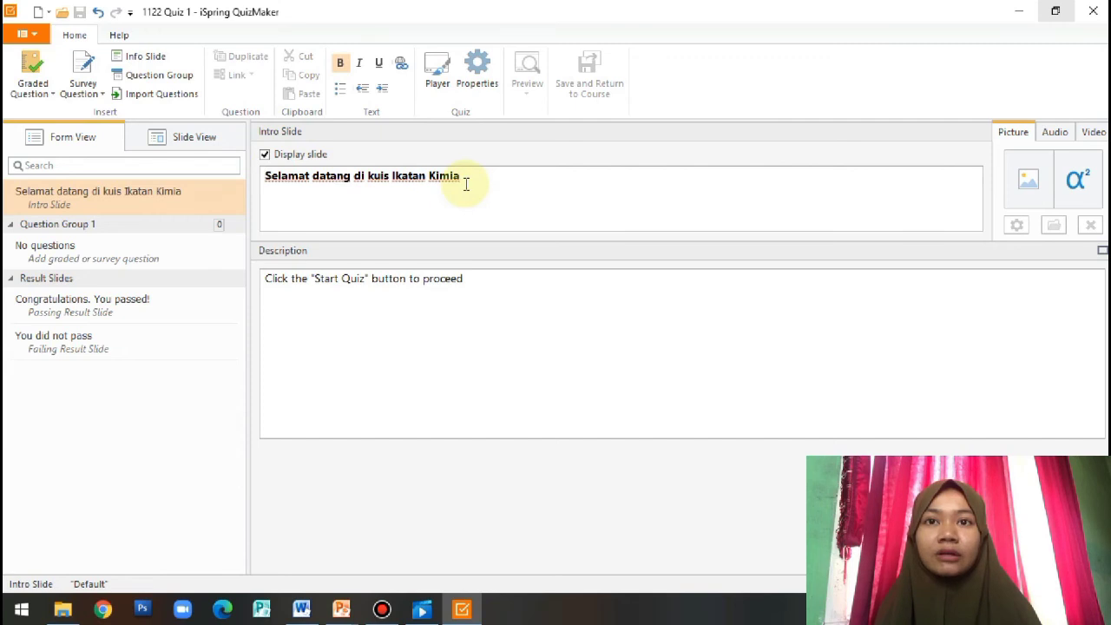
key("Return")
type("\"Selamat Mengerjakan\"")
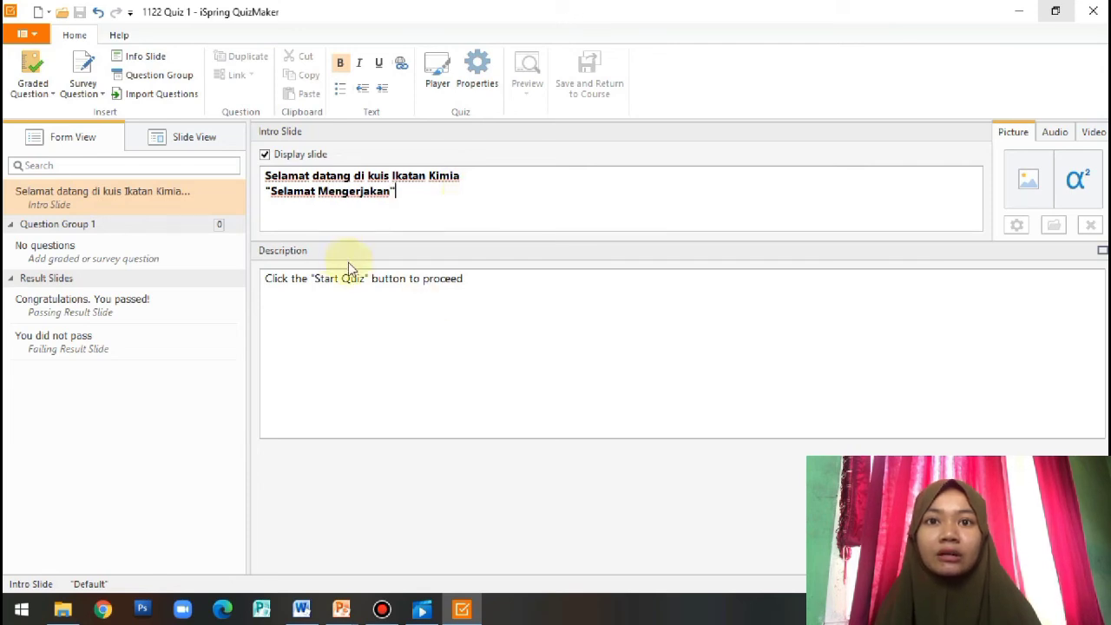
Replace the English description with 'Klik "Start quiz" untuk memulai'
left_click(465, 279)
type("Klik \"Start qui")
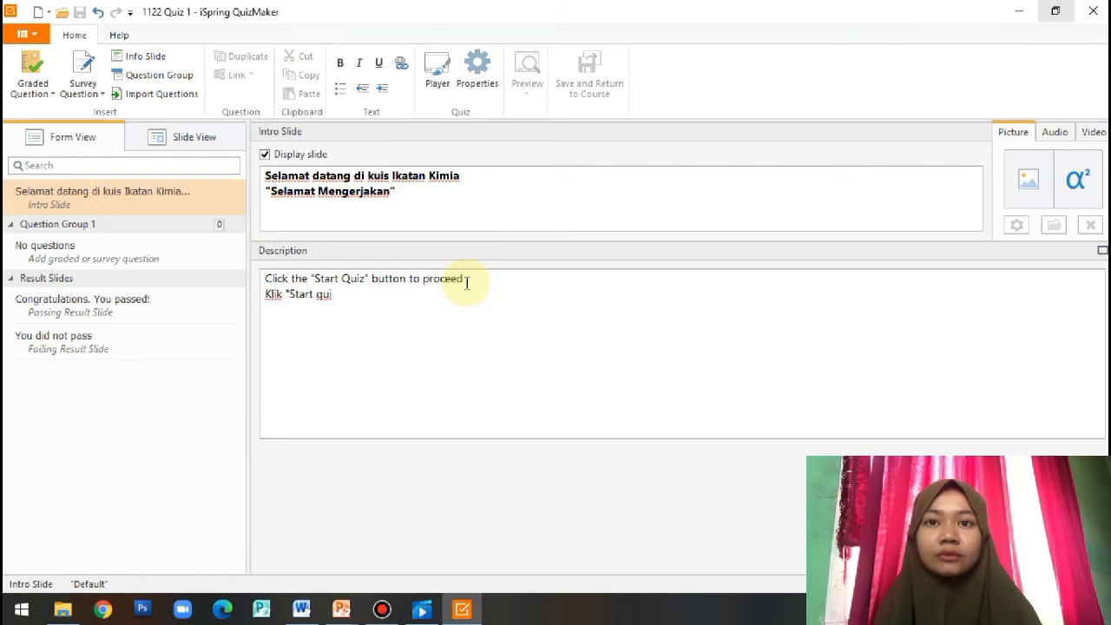
type("z\"")
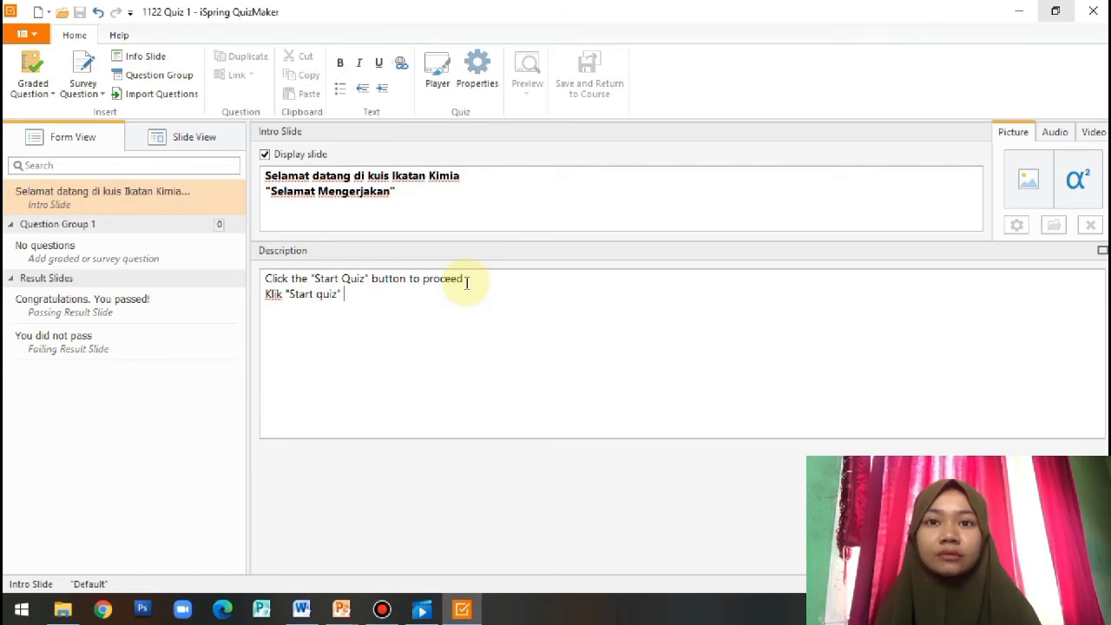
type(" untuk memu")
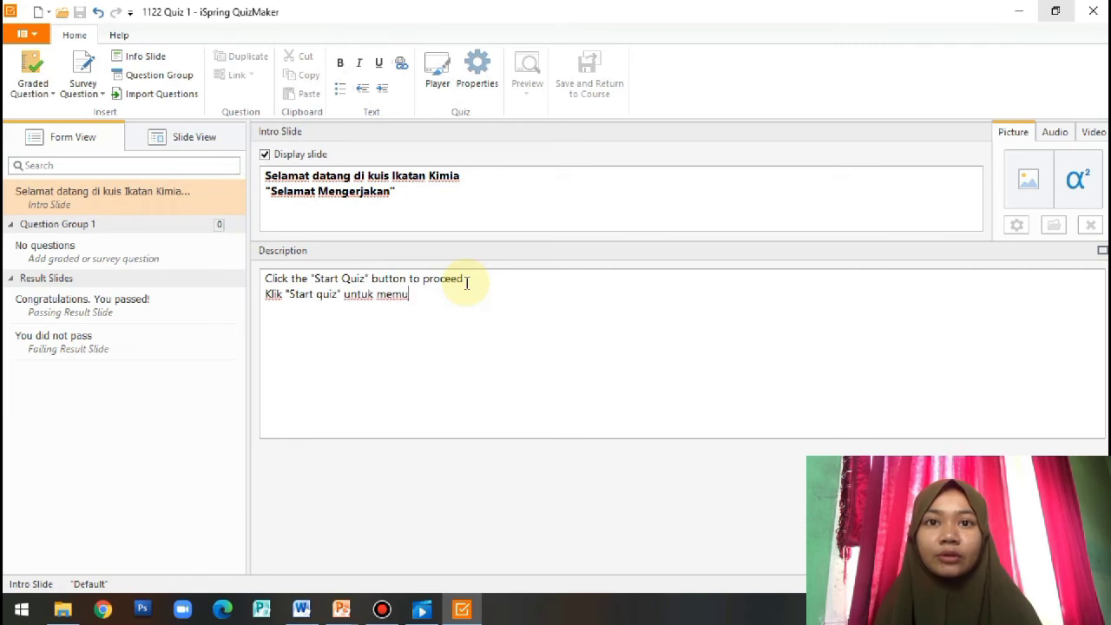
type("lia")
key("BackSpace")
key("BackSpace")
type("ai")
left_click_drag(475, 278, 265, 278)
key("BackSpace")
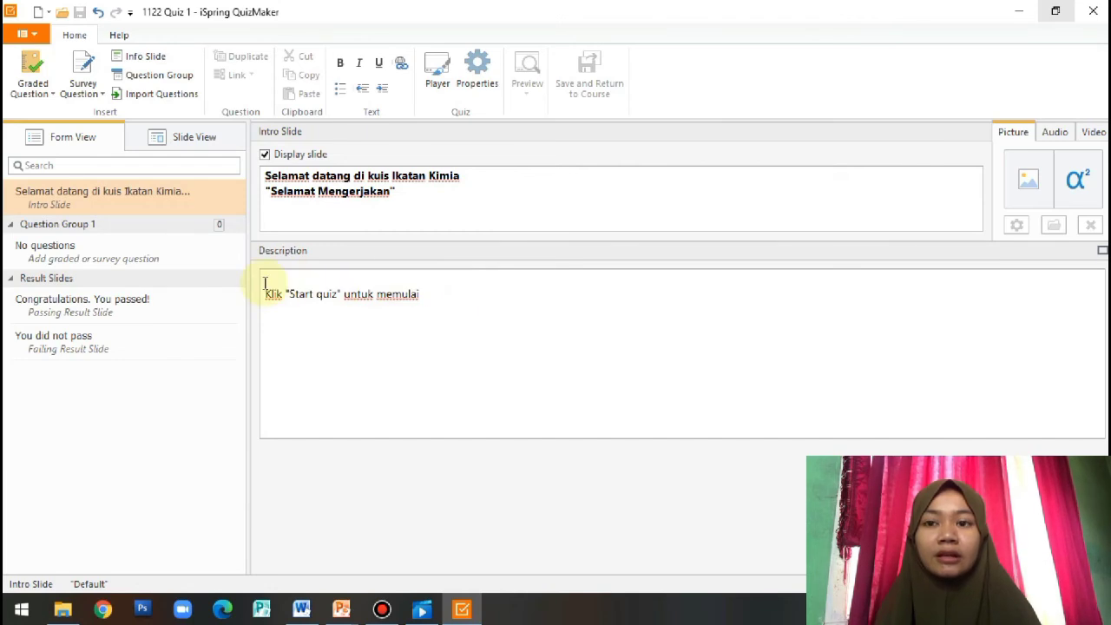
key("Delete")
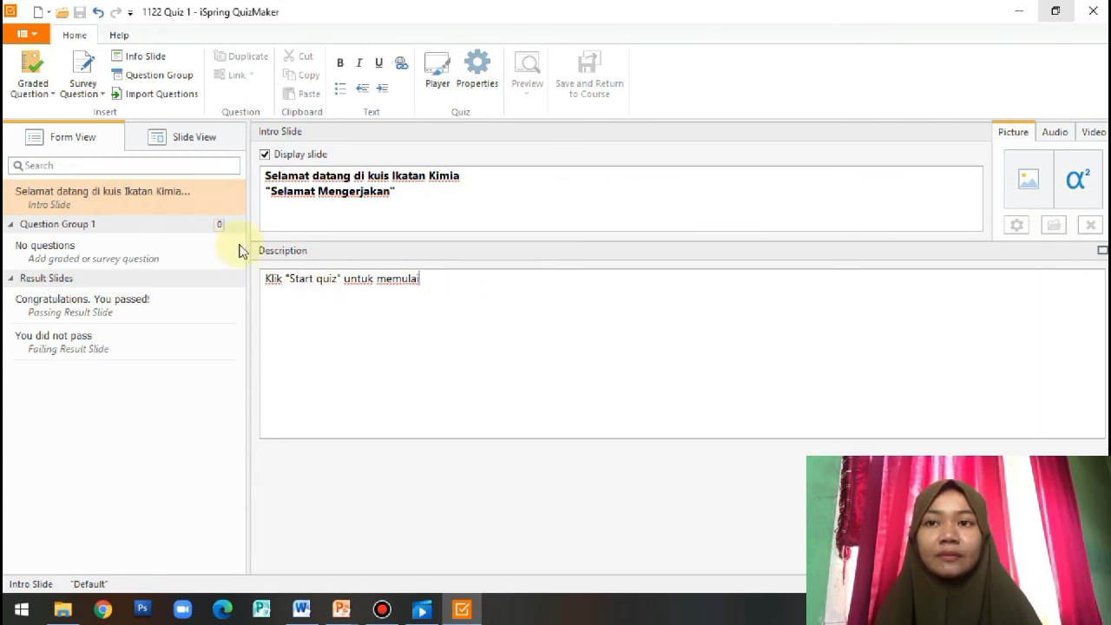
Insert a Multiple Choice graded question into Question Group 1
left_click(186, 243)
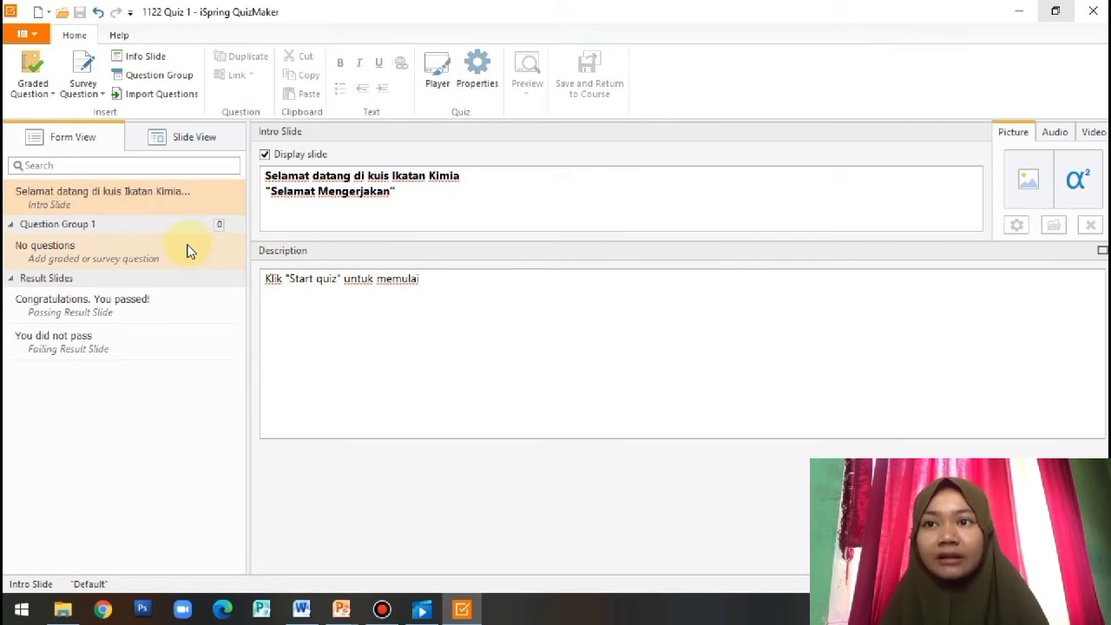
left_click(34, 95)
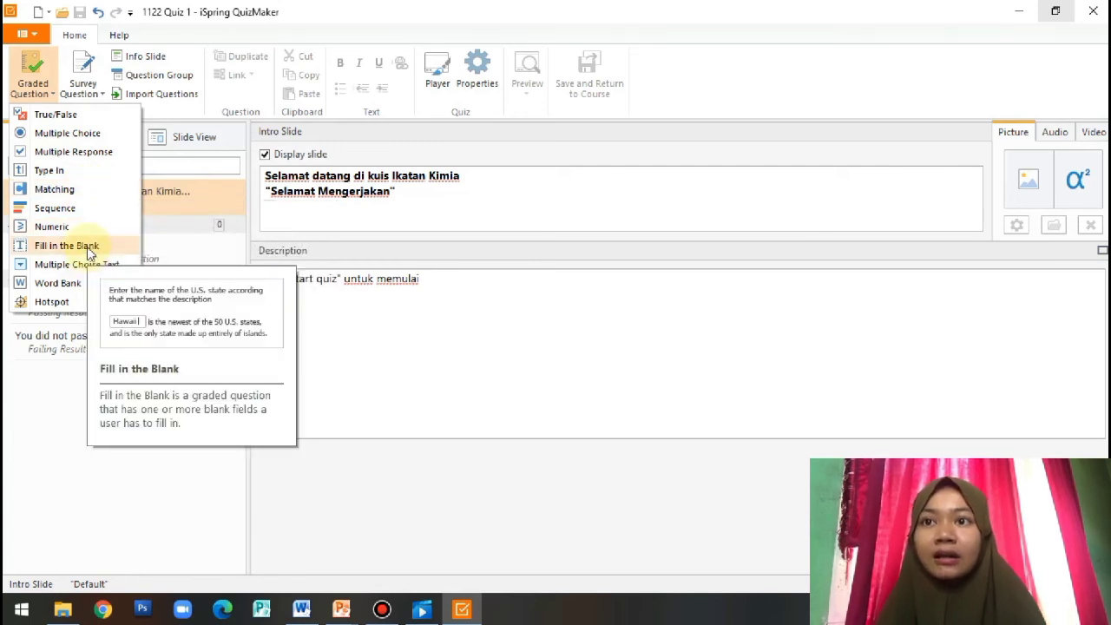
left_click(84, 139)
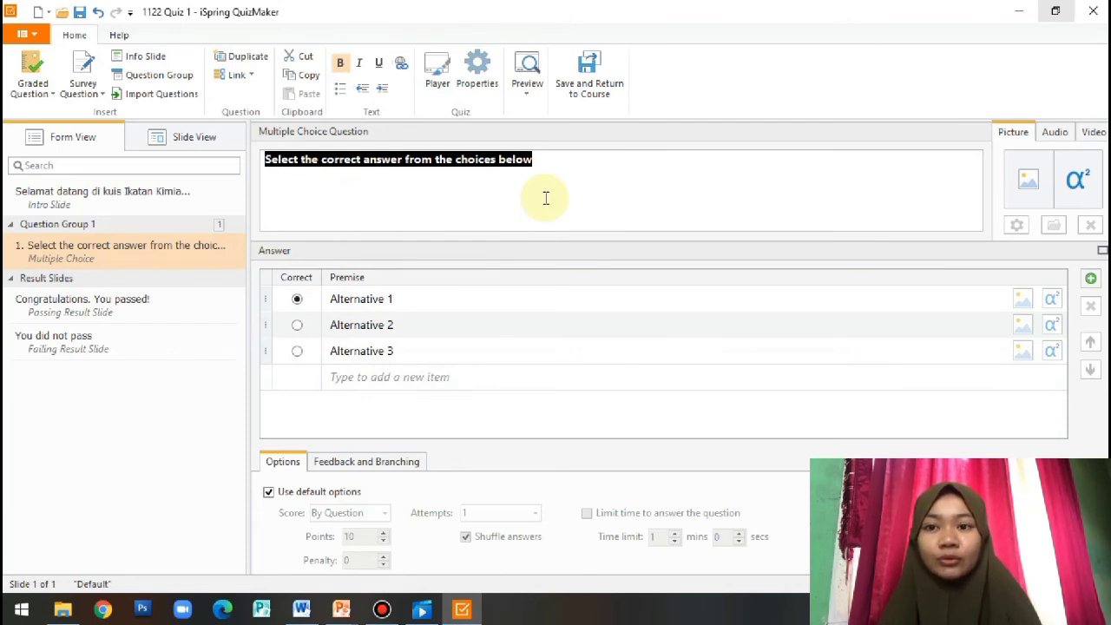
Replace the default question text with '1. Manakah dibawah ini yang merupakan senyawa dari ikatan ion...'
key("BackSpace")
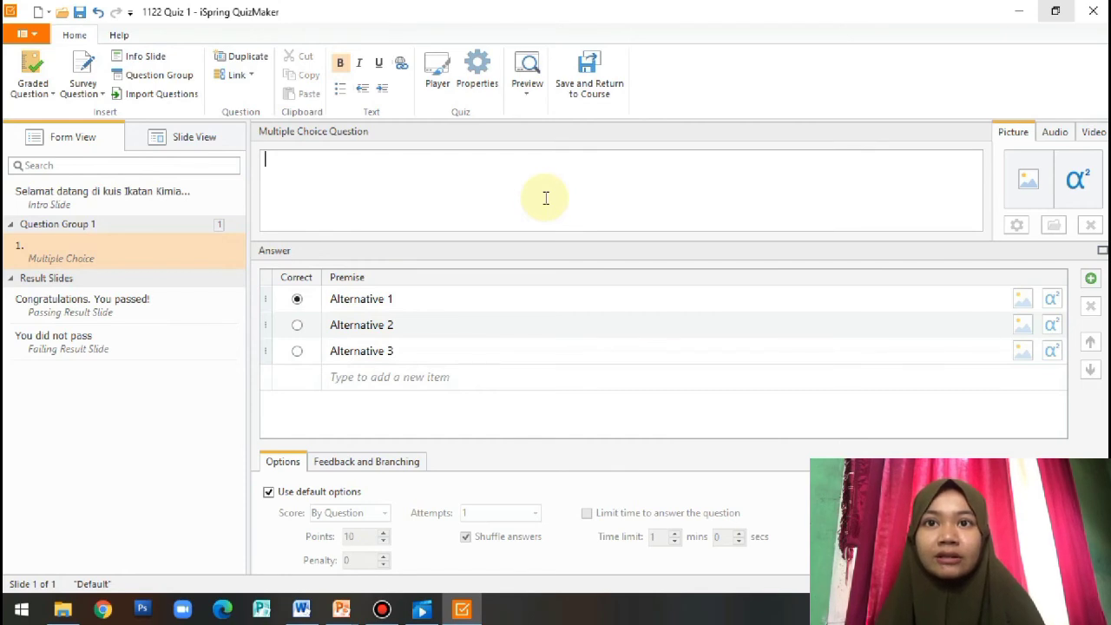
type("1.")
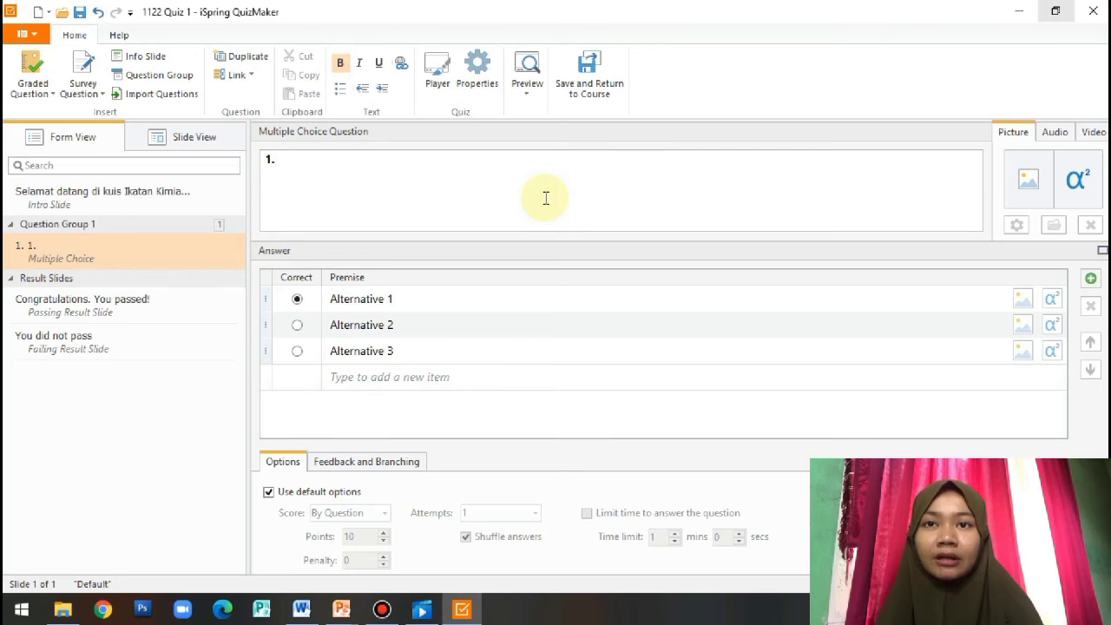
type(" Manakah")
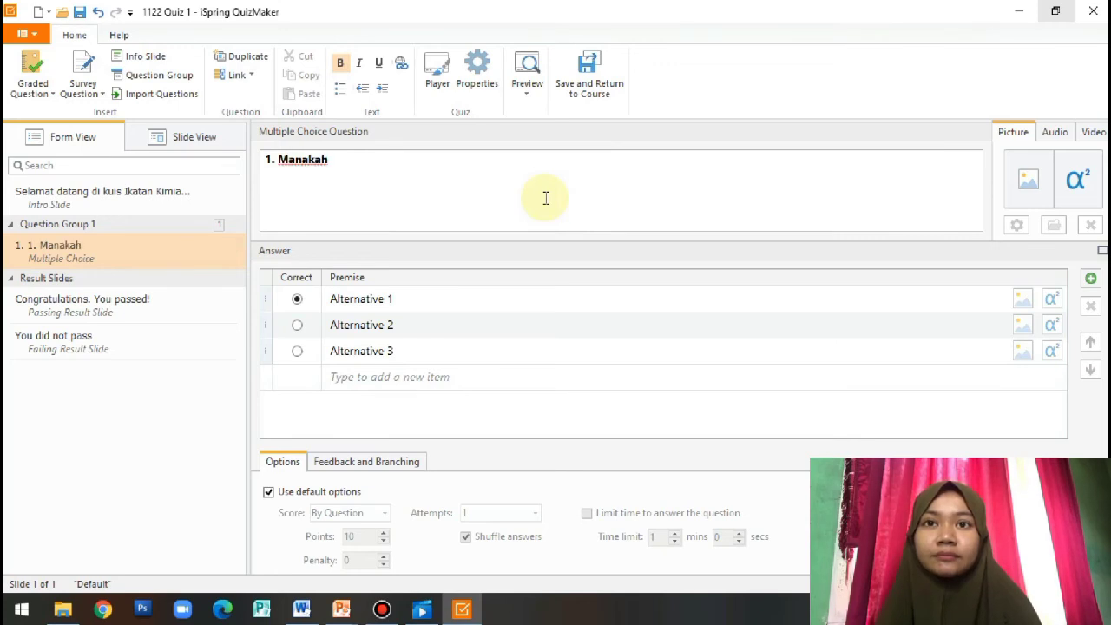
type(" dibawah ini yang merupakan senyawa dari ikatan ion...")
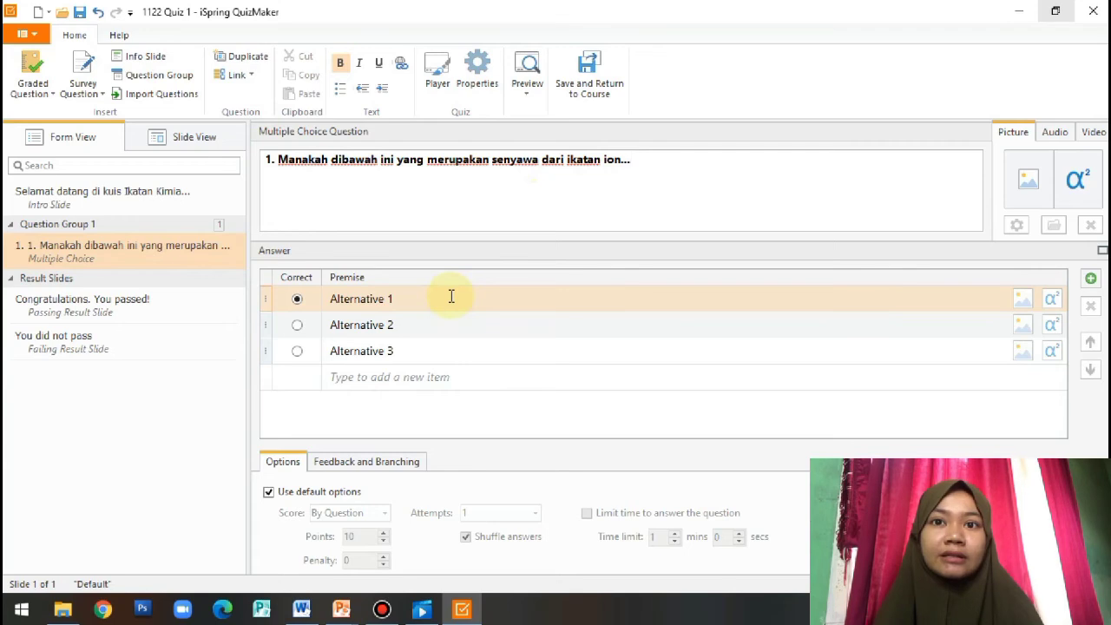
Fill the first three answer choices with NaCl, HCl and O2
left_click(393, 299)
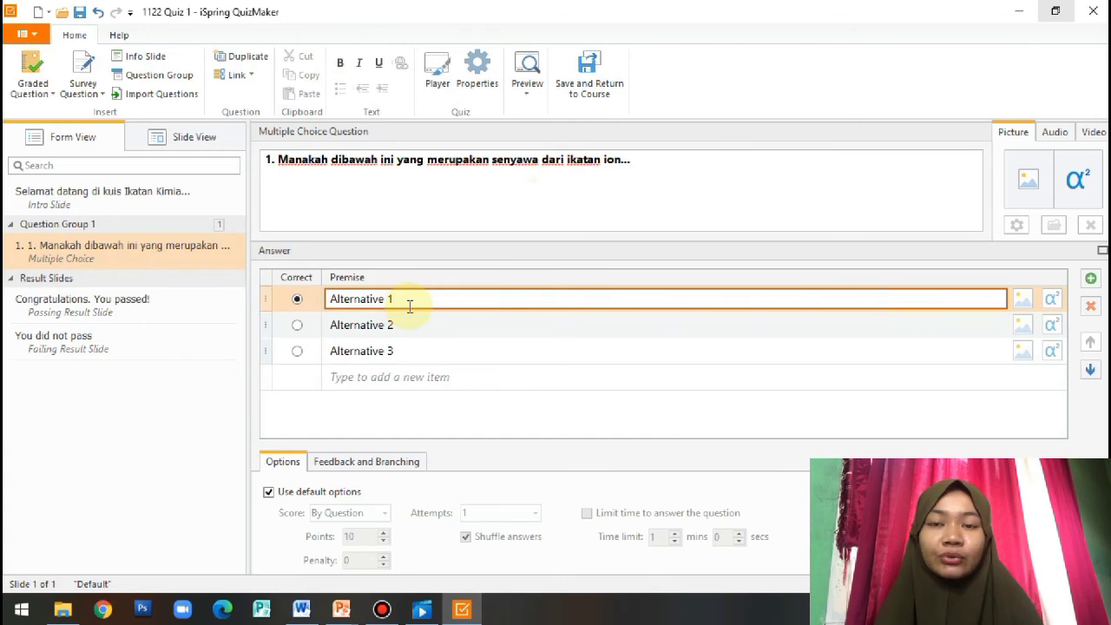
key("BackSpace")
key("BackSpace")
key("BackSpace")
key("BackSpace")
key("BackSpace")
key("BackSpace")
key("BackSpace")
key("BackSpace")
key("BackSpace")
key("BackSpace")
key("BackSpace")
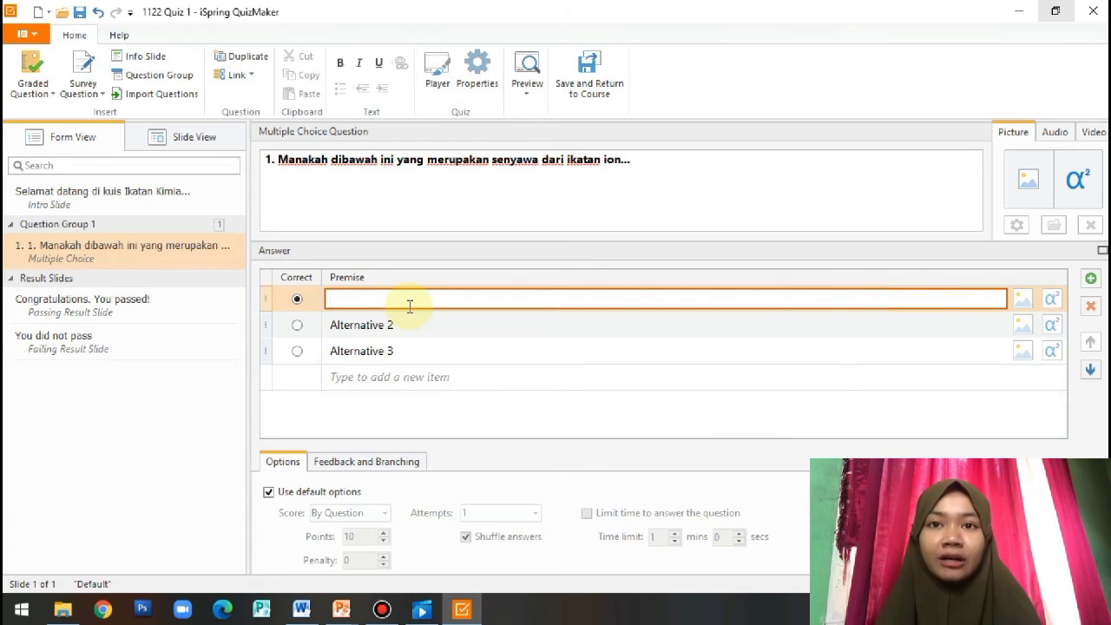
type("NaCl")
left_click_drag(400, 325, 330, 324)
key("BackSpace")
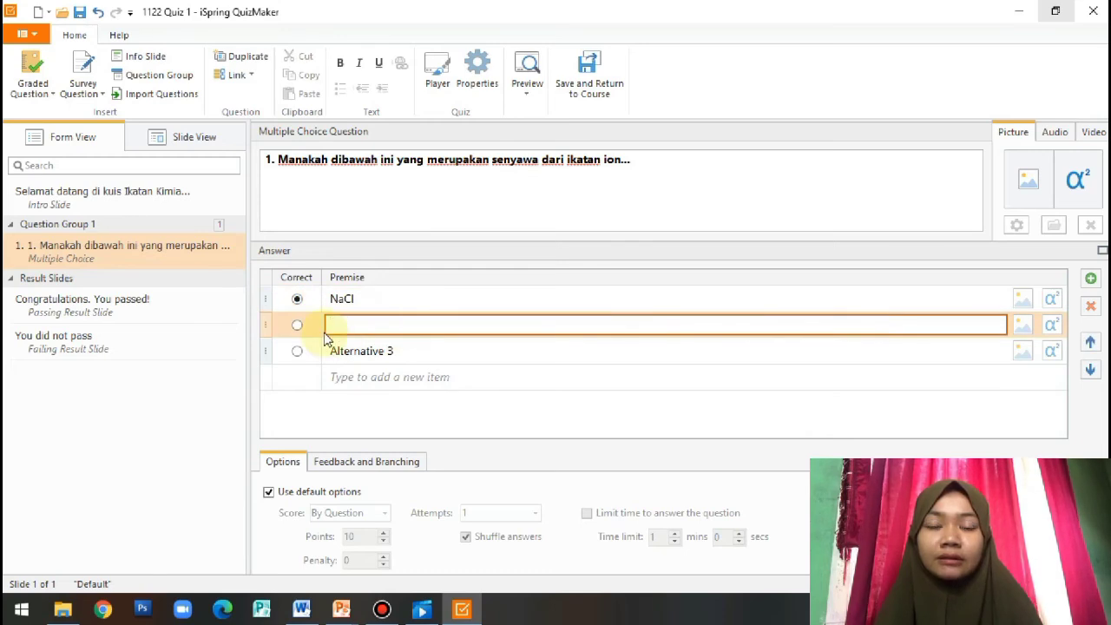
type("HCl")
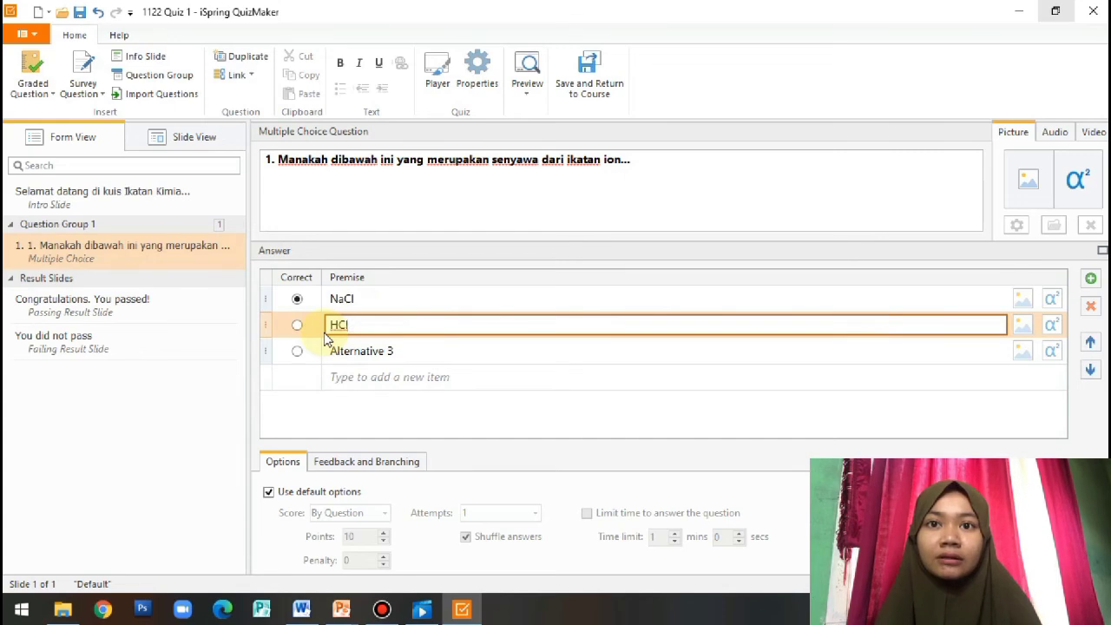
left_click(341, 349)
key("ctrl+a")
key("BackSpace")
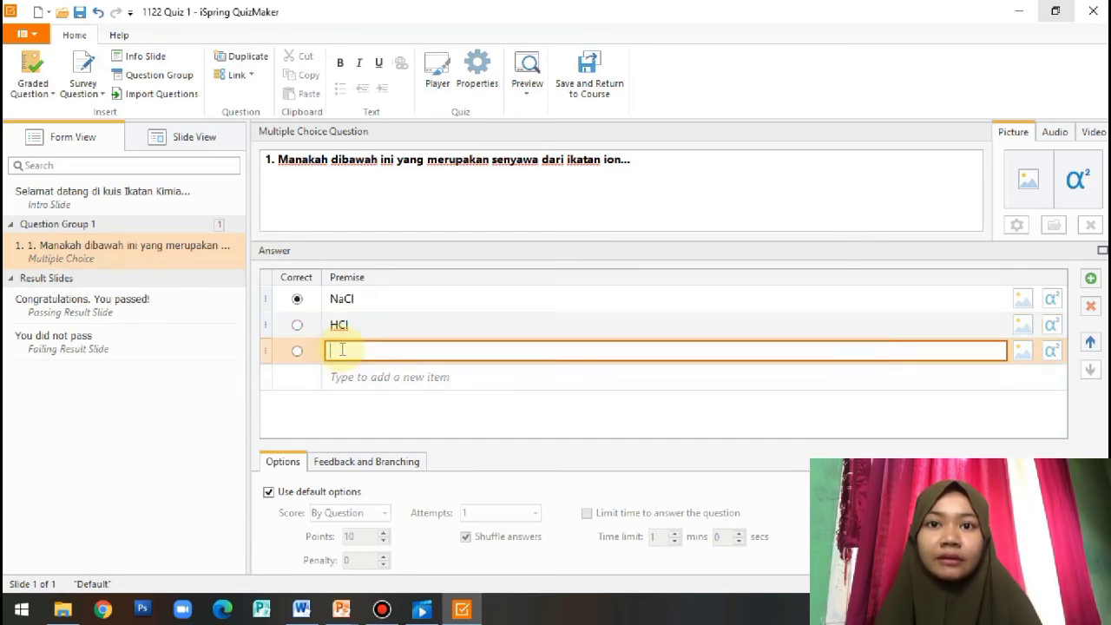
type("O2")
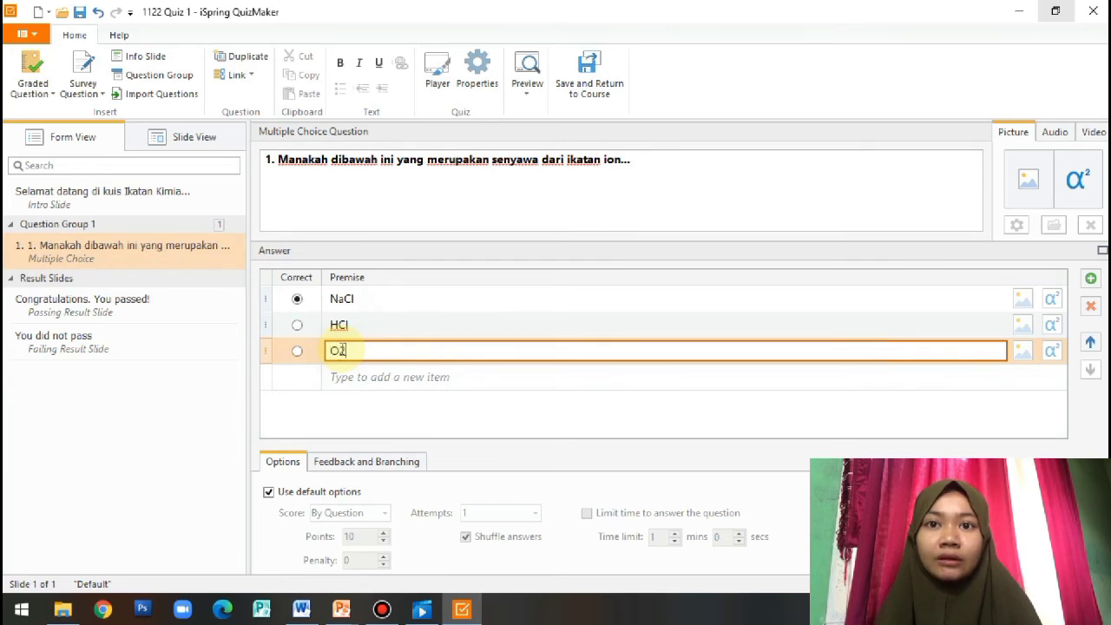
Add a fourth answer, N2, and keep NaCl marked as the correct answer
left_click(346, 373)
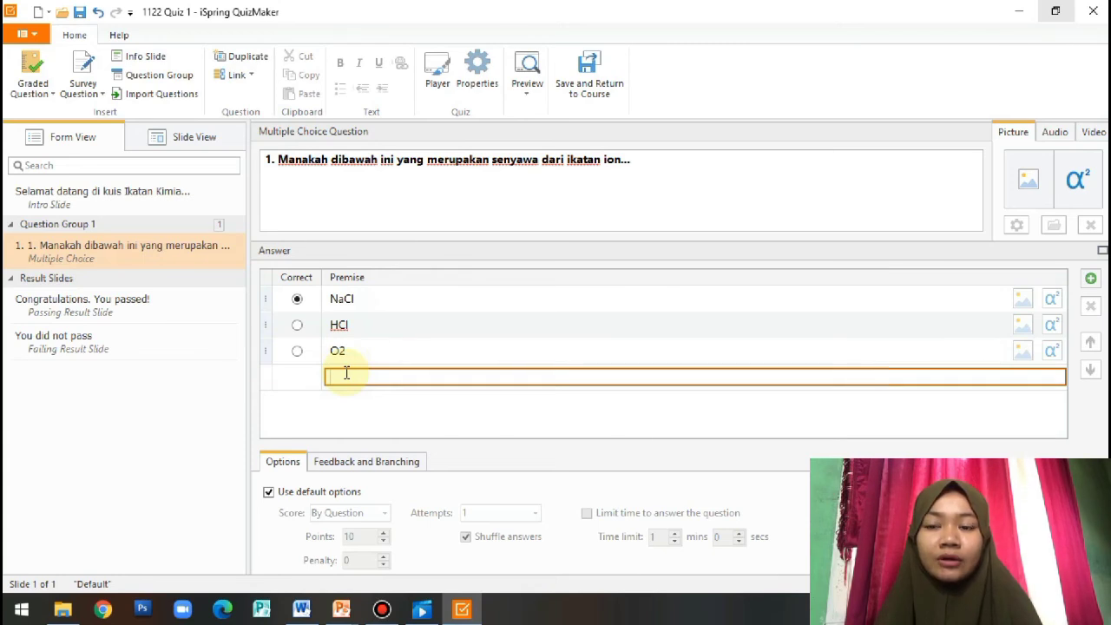
type("N")
type("H")
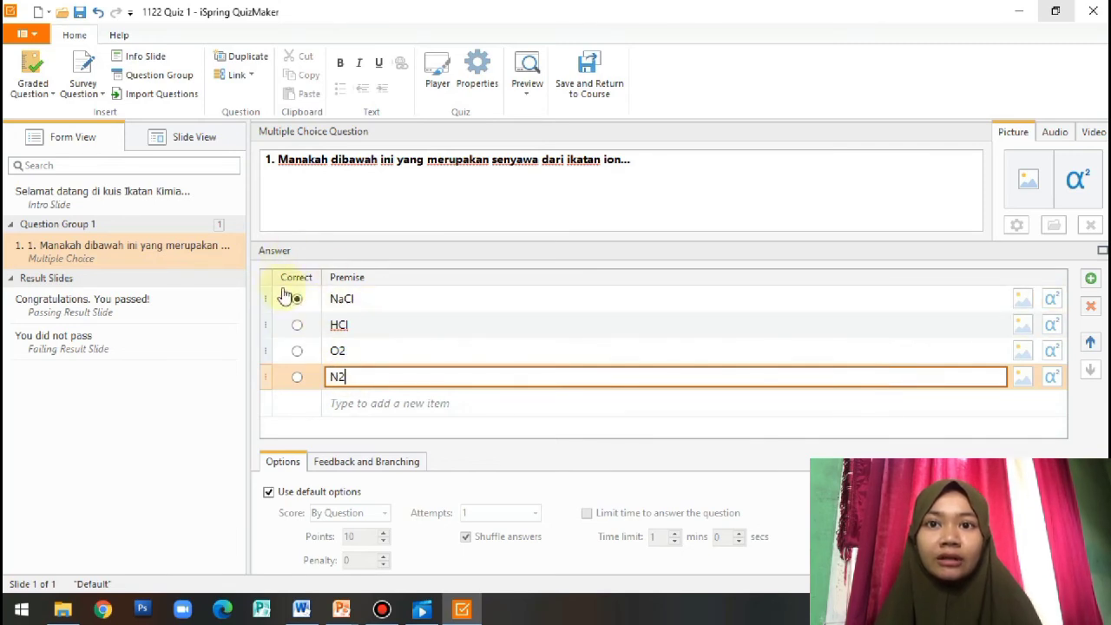
left_click(297, 325)
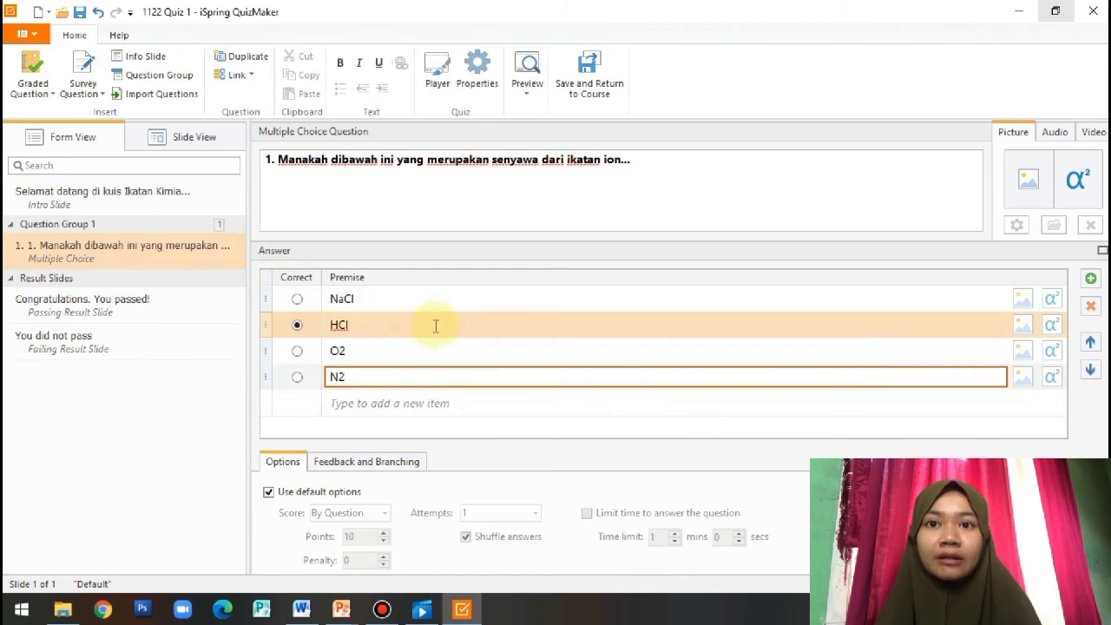
left_click(296, 299)
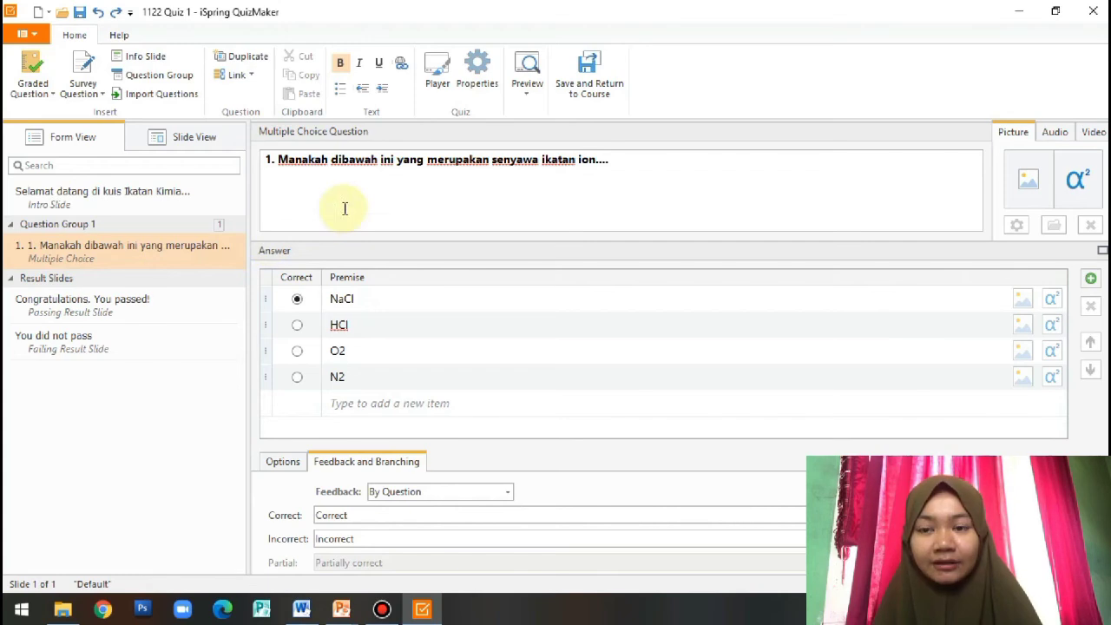
Change the quiz title from '1122 Quiz 1' to 'Ikatan Kimia' in Quiz Properties
left_click(474, 87)
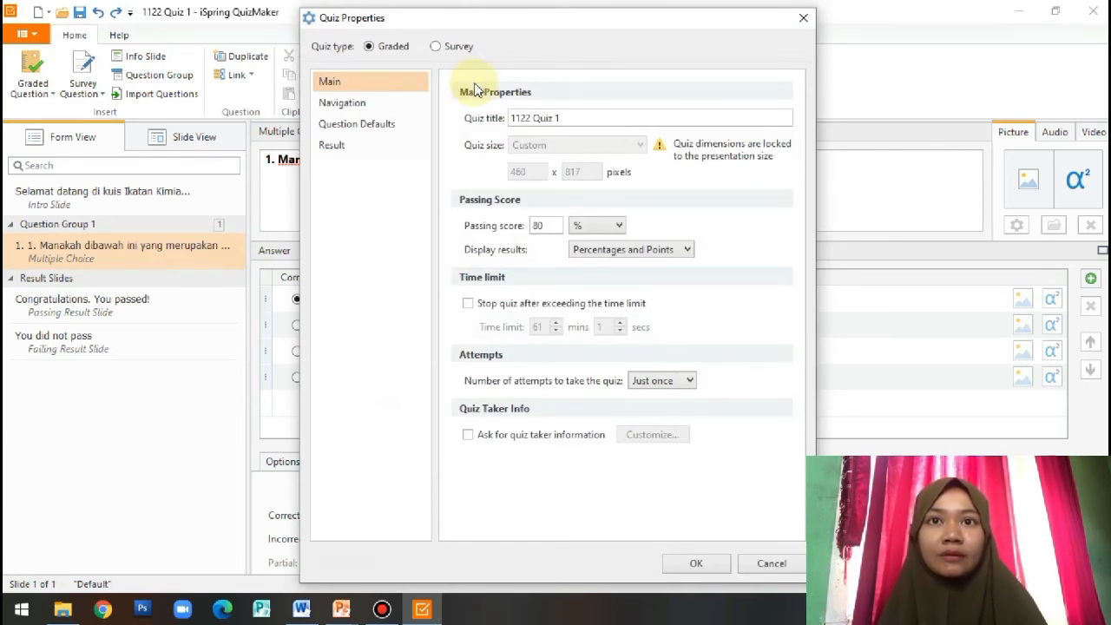
left_click(579, 118)
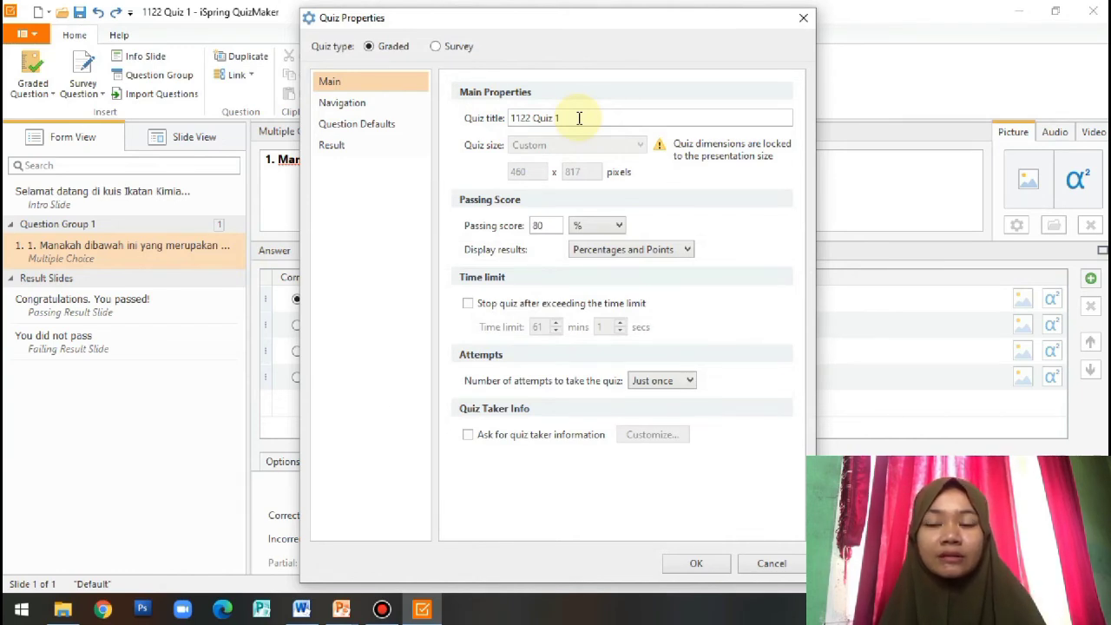
key("ctrl+a")
key("BackSpace")
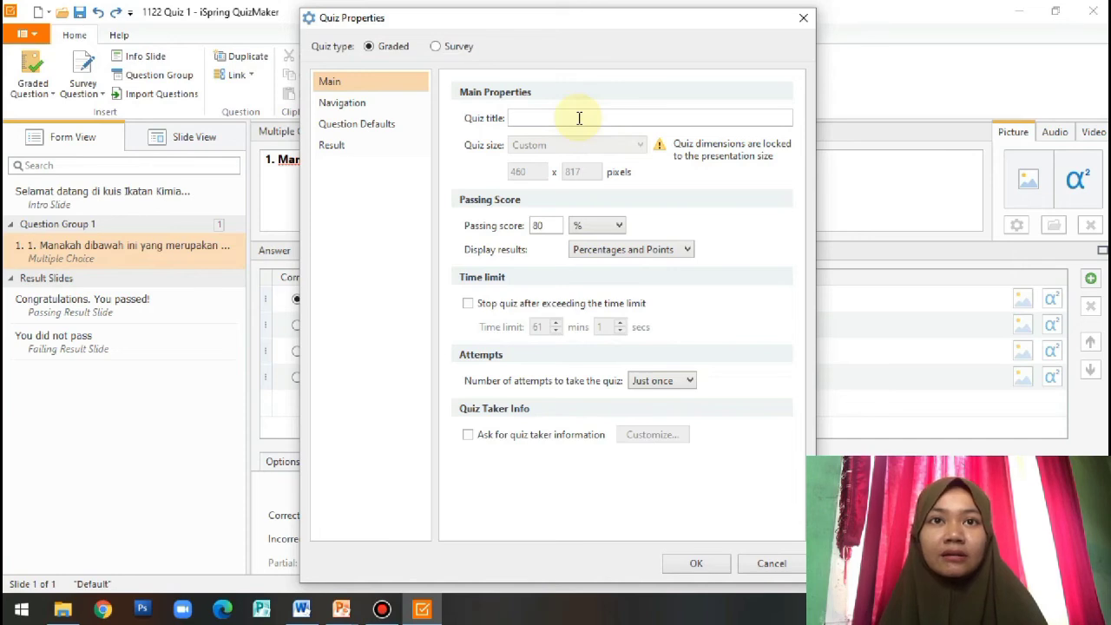
type("Ikatan Kimia")
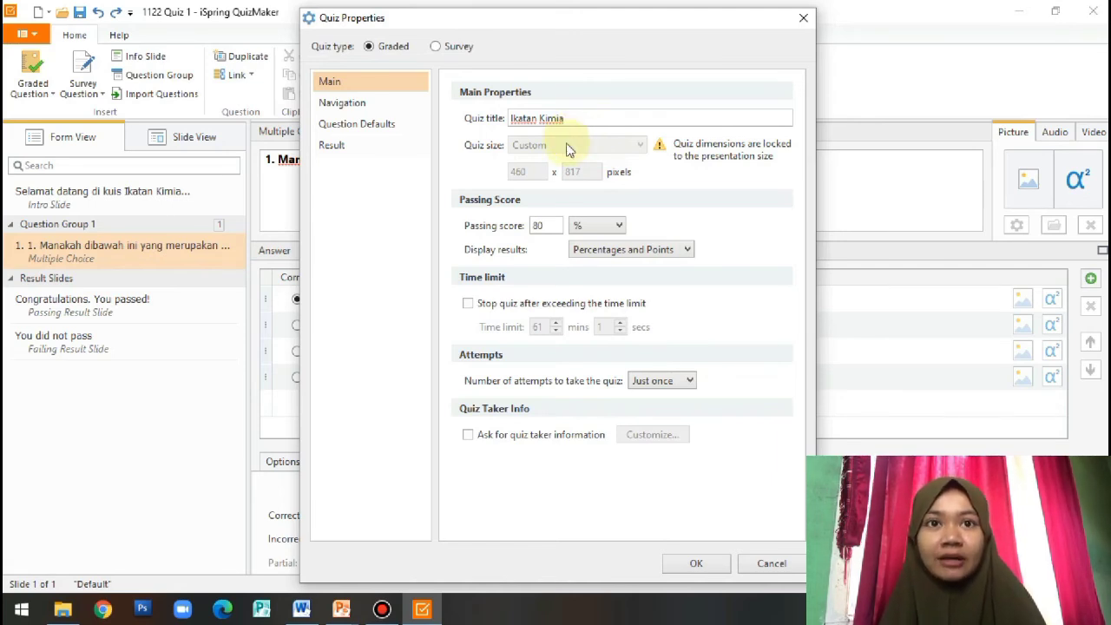
Lower the passing score from 80% to 60%
left_click(553, 225)
key("Left")
key("BackSpace")
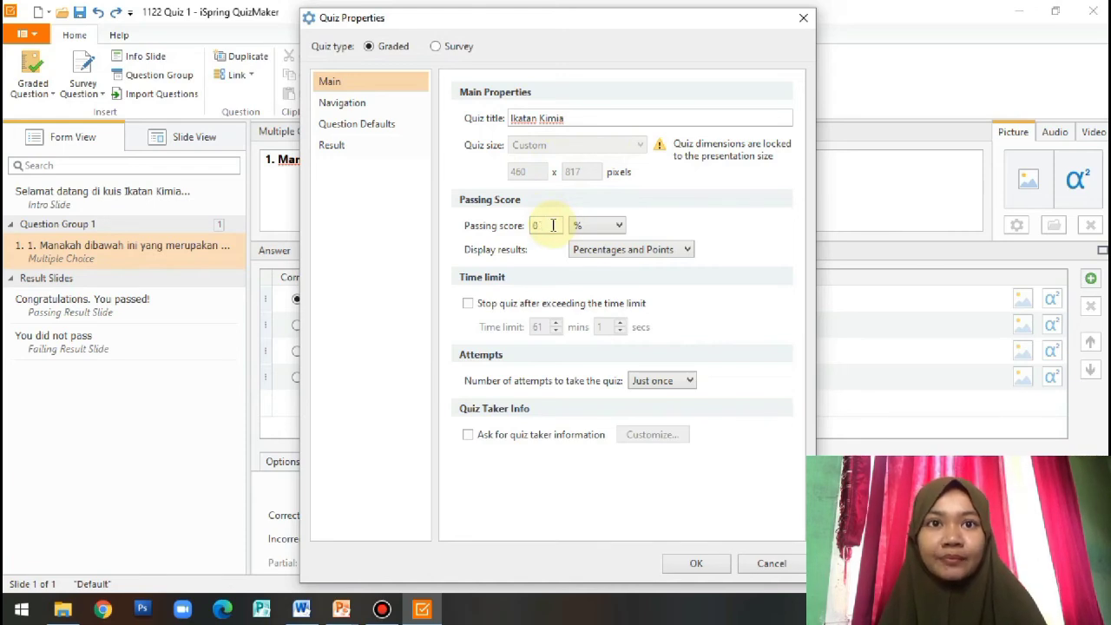
type("6")
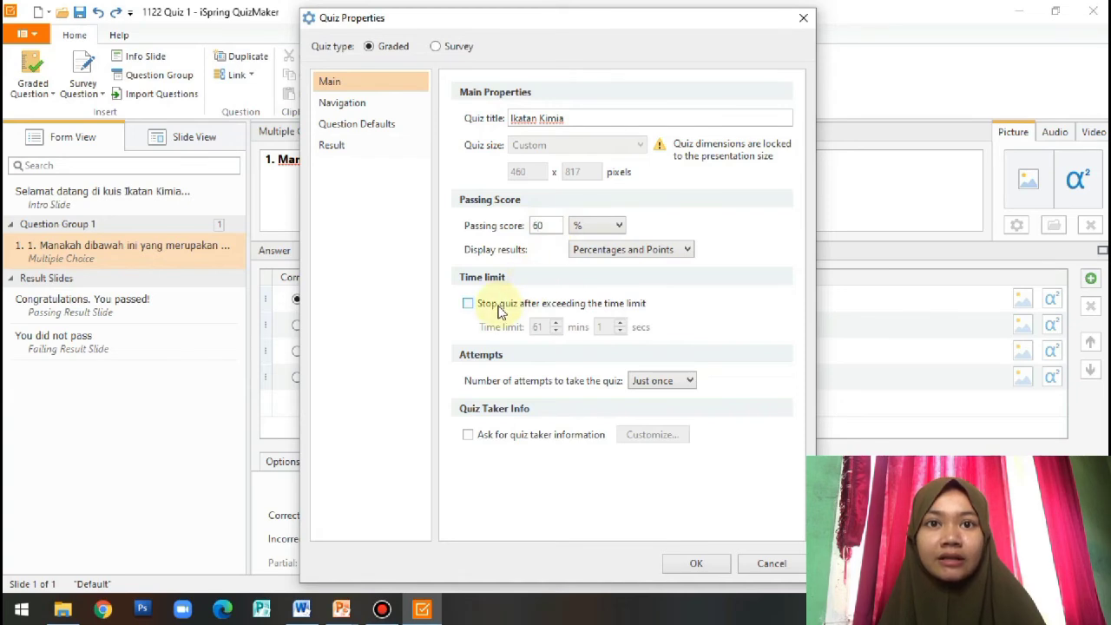
Stop the quiz after a 10 min 0 sec time limit
left_click(468, 306)
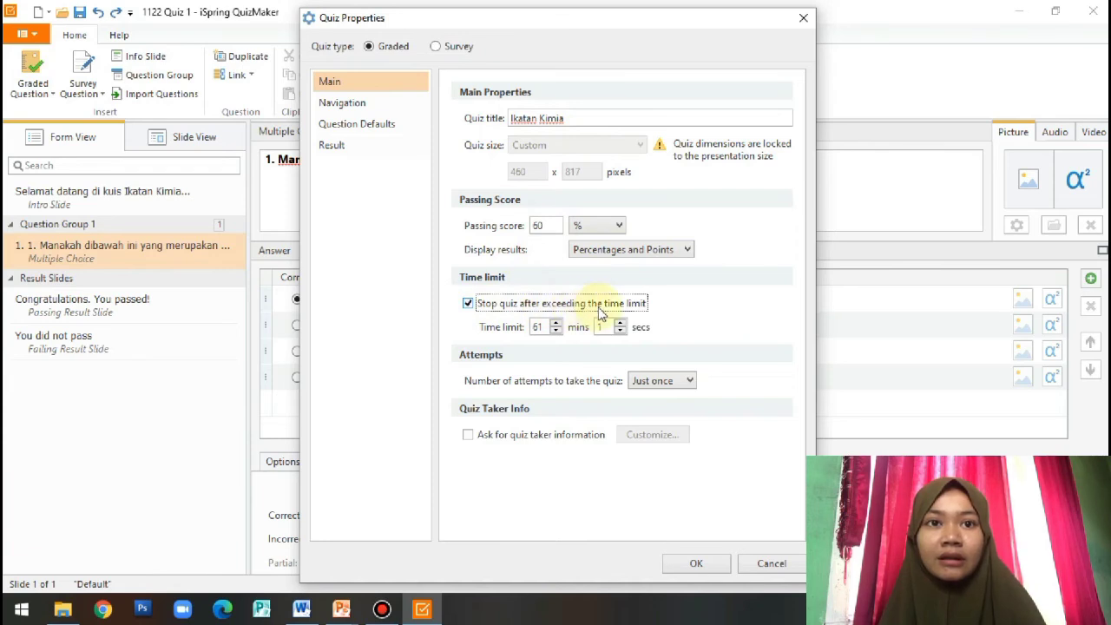
left_click(537, 327)
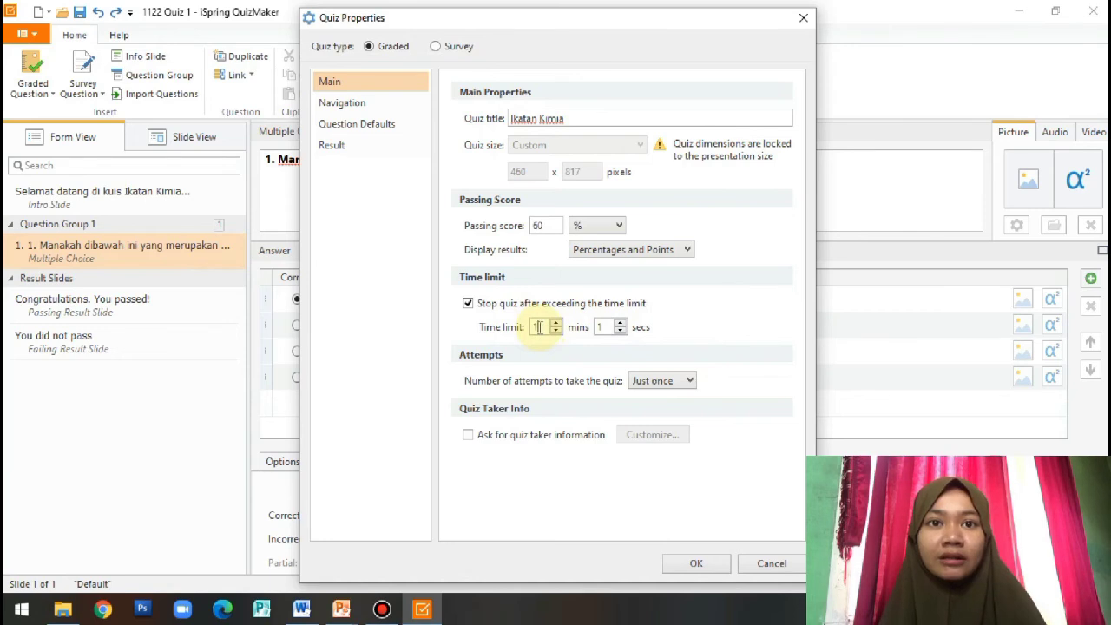
type("0")
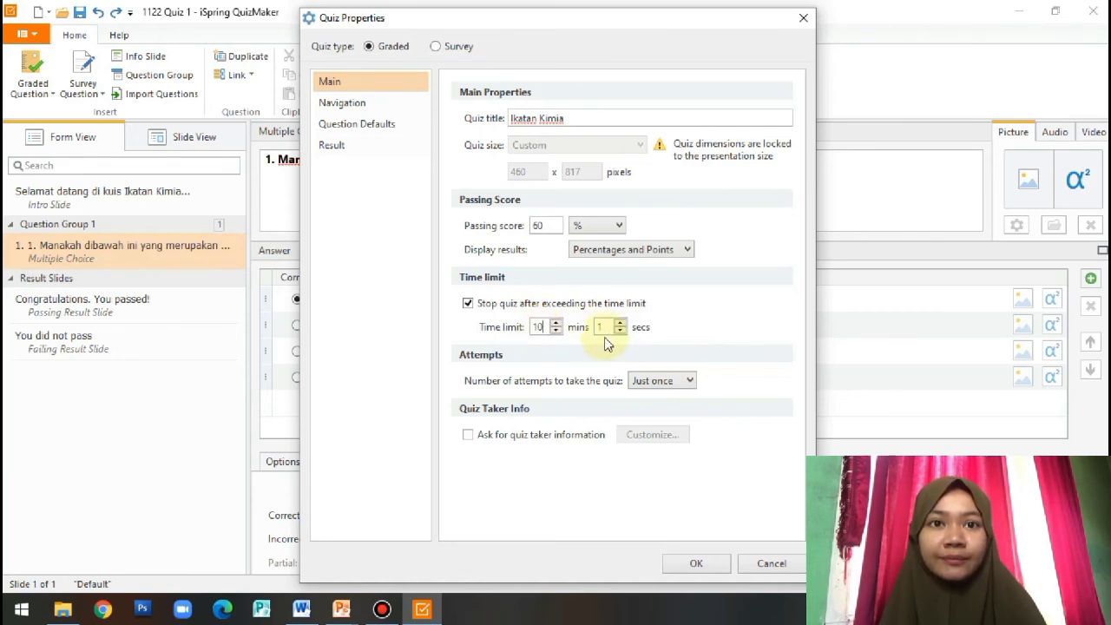
left_click(620, 333)
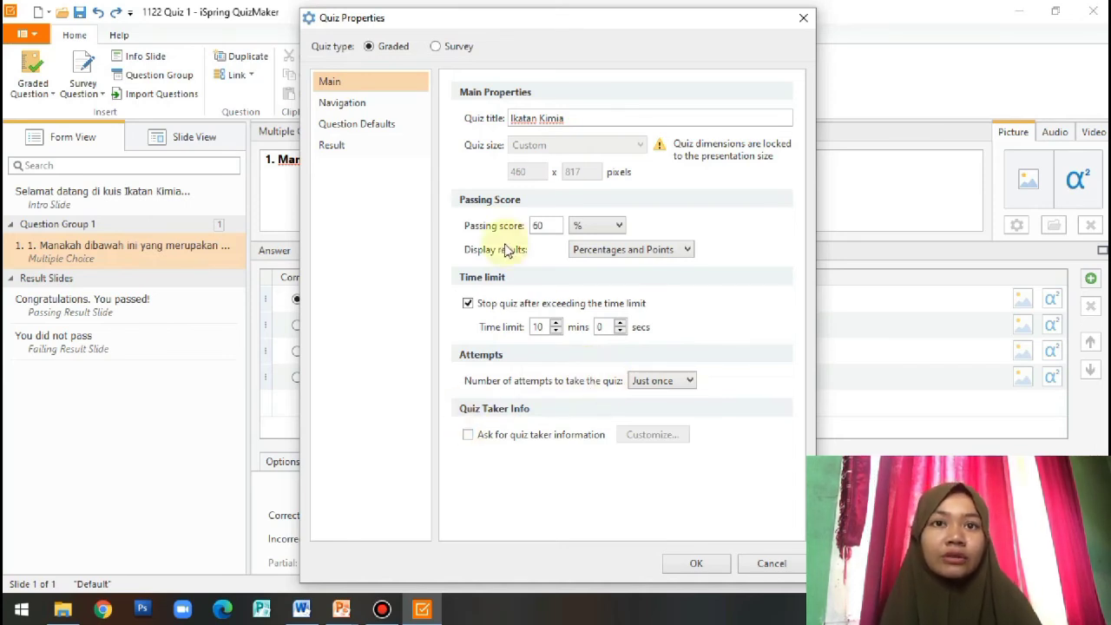
Keep the Linear / Branched Scenario navigation preset and show the Question Defaults page
left_click(385, 102)
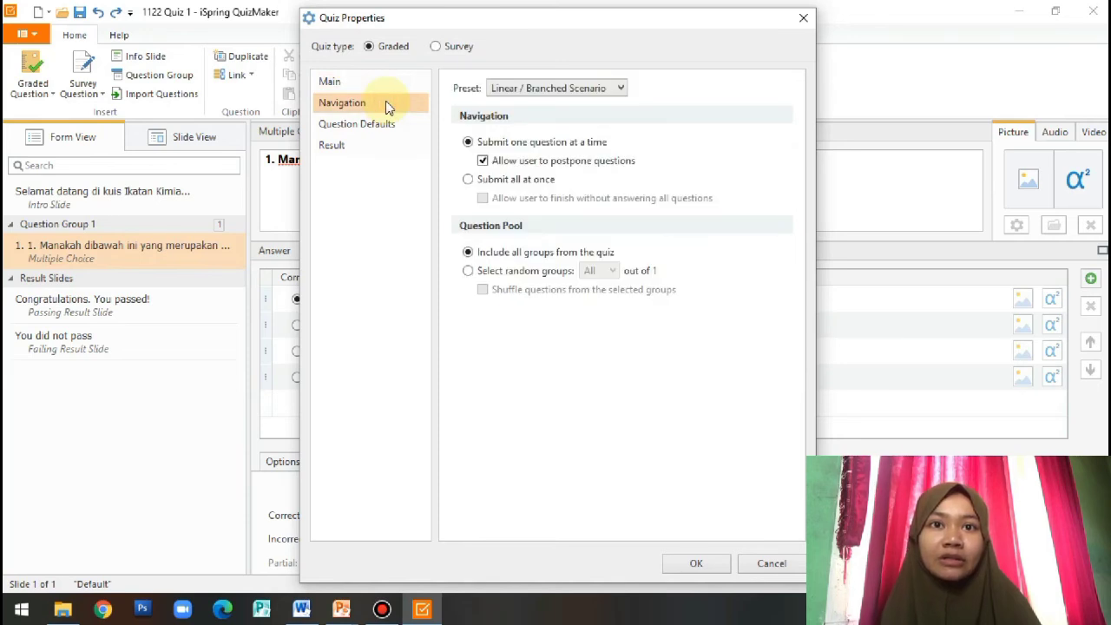
left_click(504, 87)
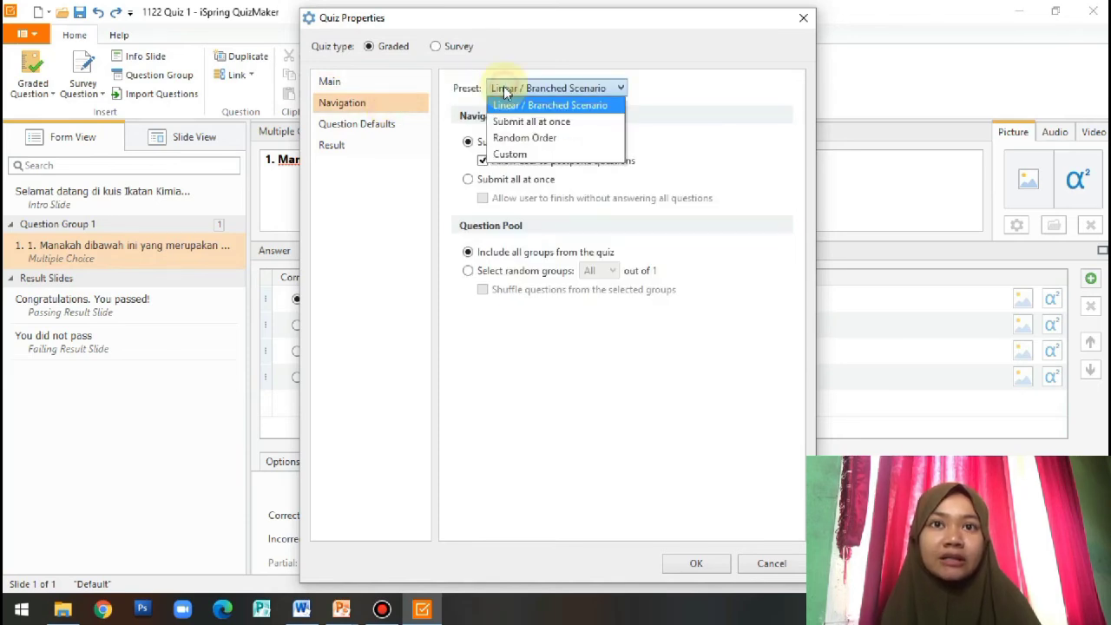
left_click(503, 88)
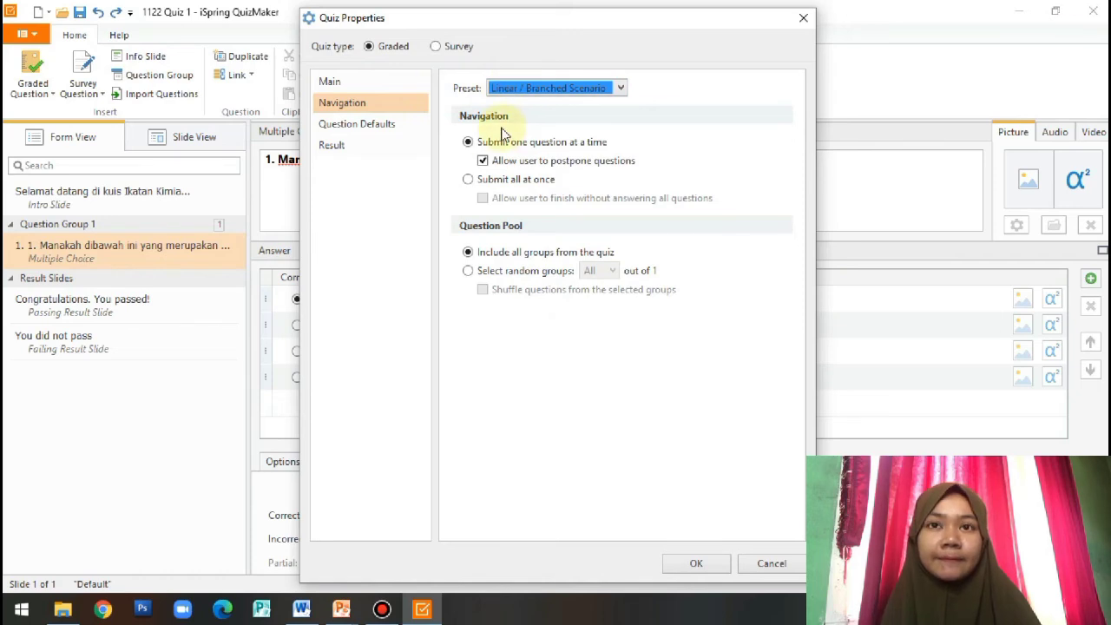
left_click(363, 126)
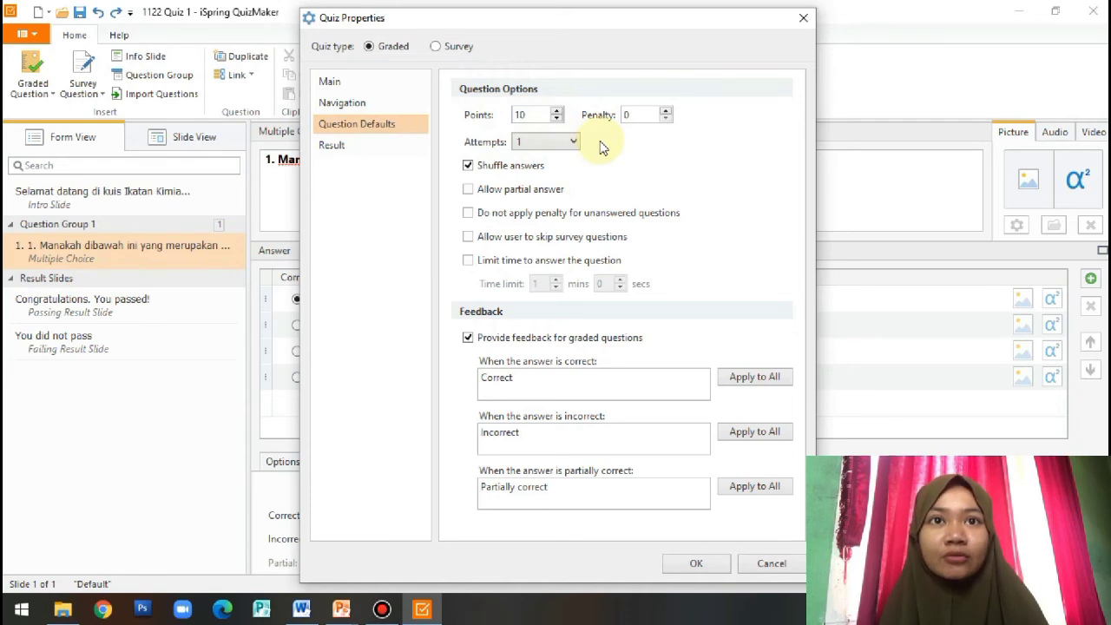
Raise the default points per question to 20 and keep one attempt per question
left_click(558, 111)
left_click(558, 111)
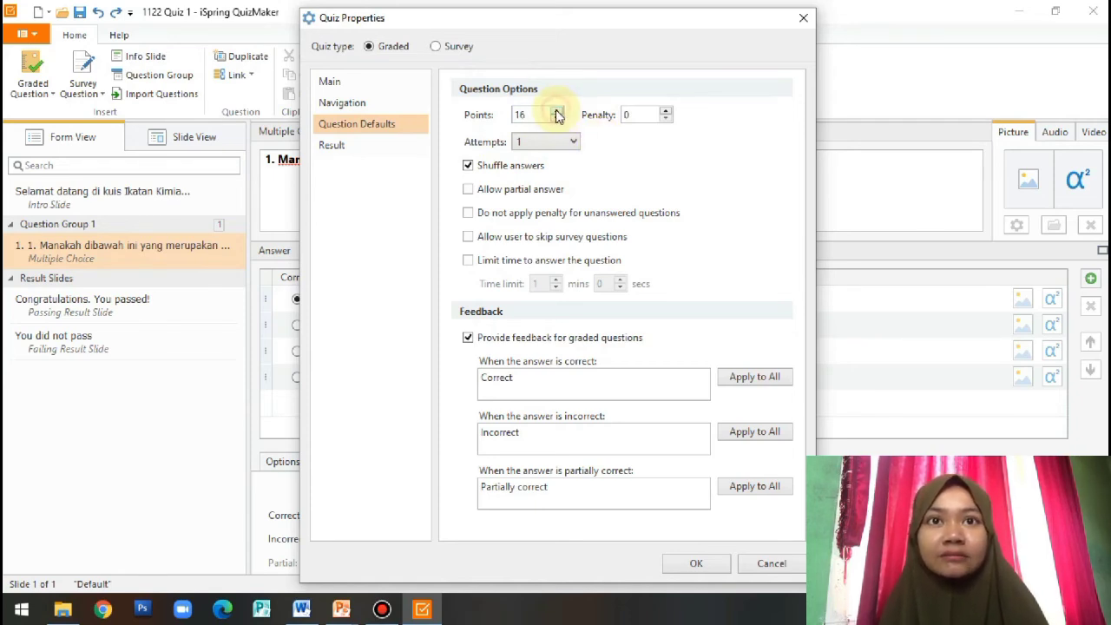
left_click(558, 111)
left_click(558, 111)
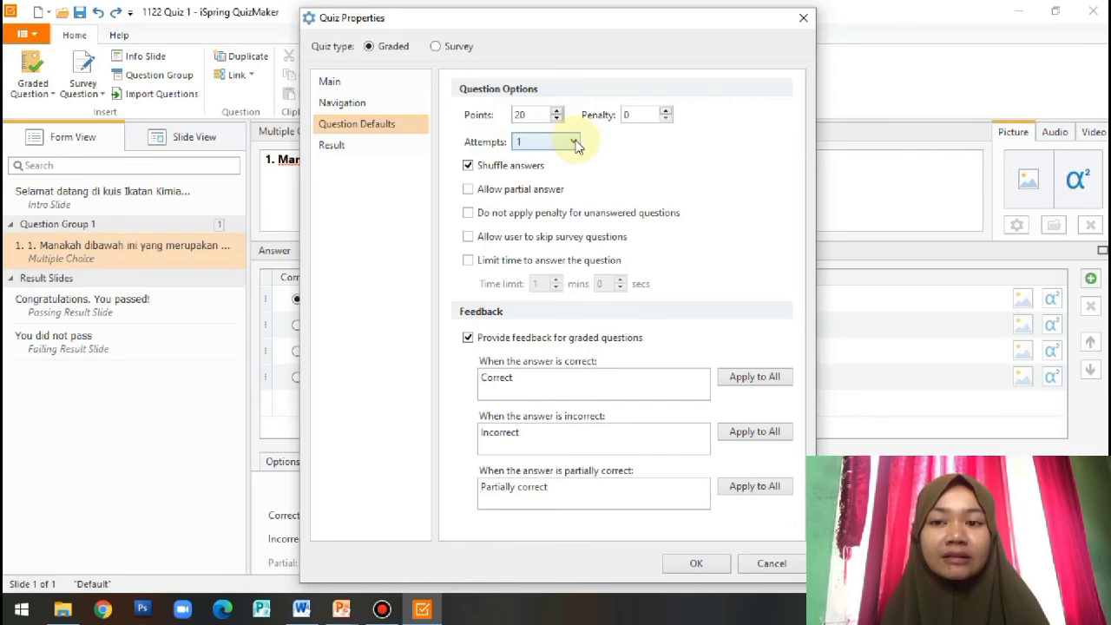
left_click(575, 143)
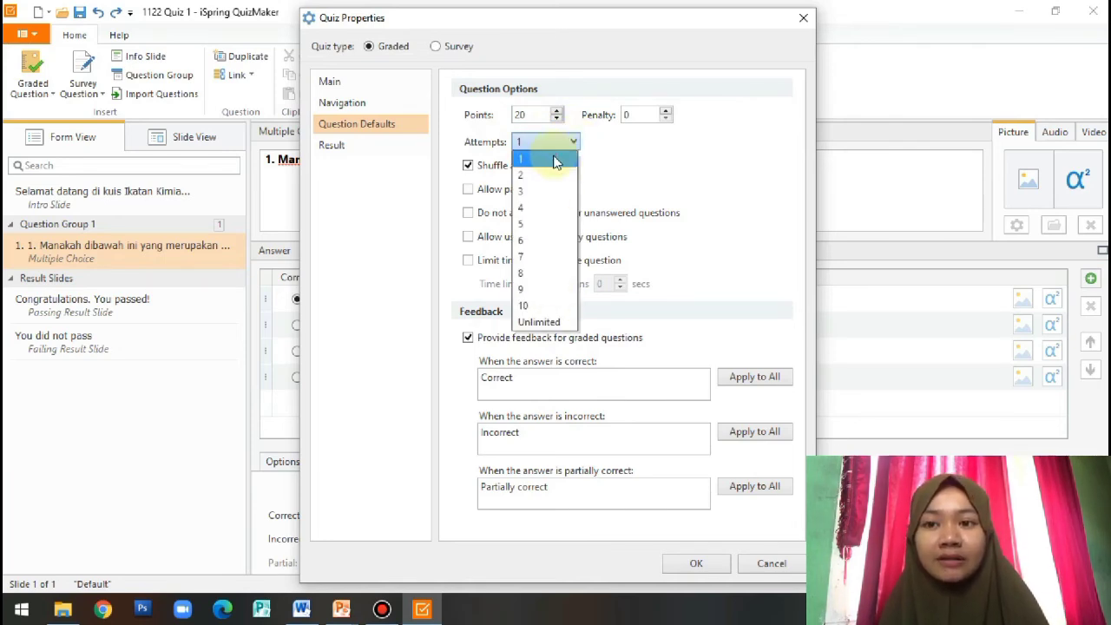
left_click(554, 160)
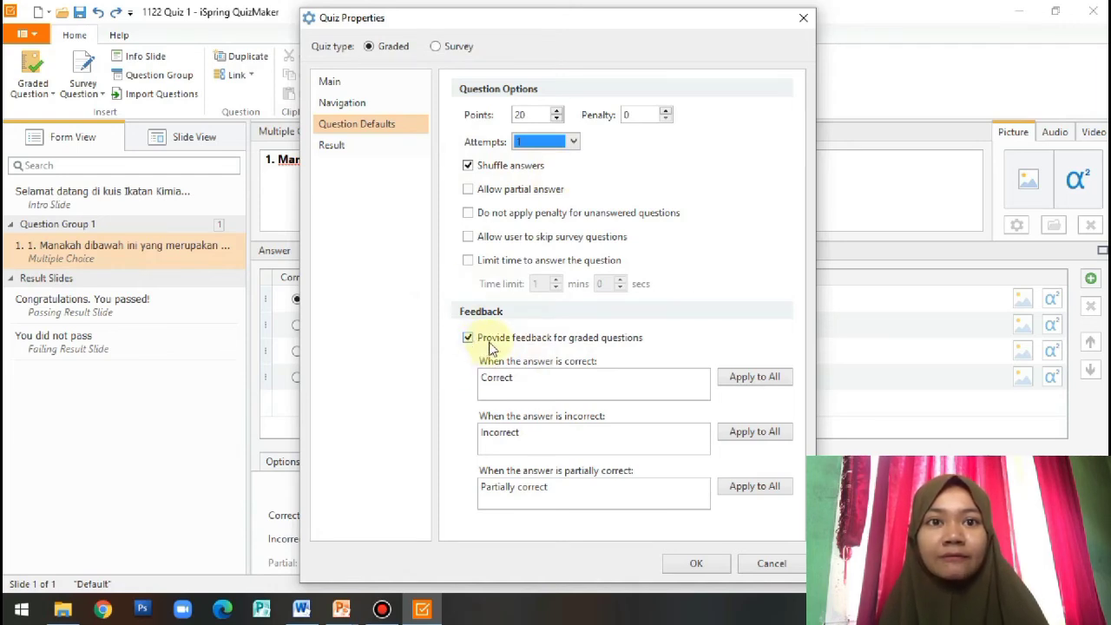
Set feedback to 'Selamat, jawaban anda benar!' and 'Maaf, jawaban anda belum tepat!', applied to all questions
left_click(625, 376)
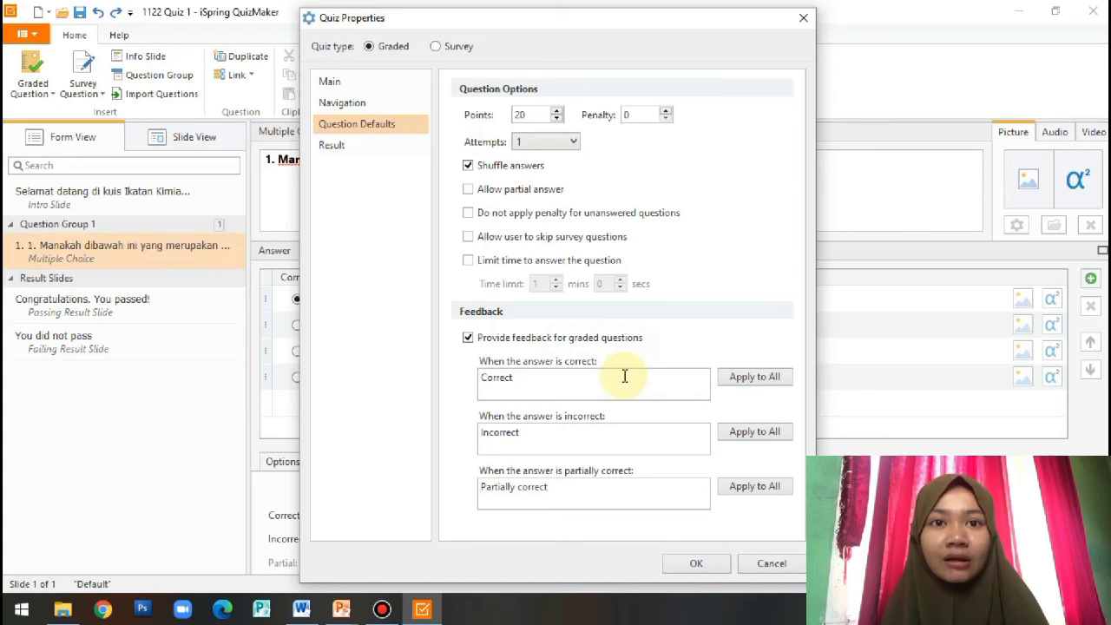
key("BackSpace")
key("BackSpace")
key("BackSpace")
key("BackSpace")
key("BackSpace")
key("BackSpace")
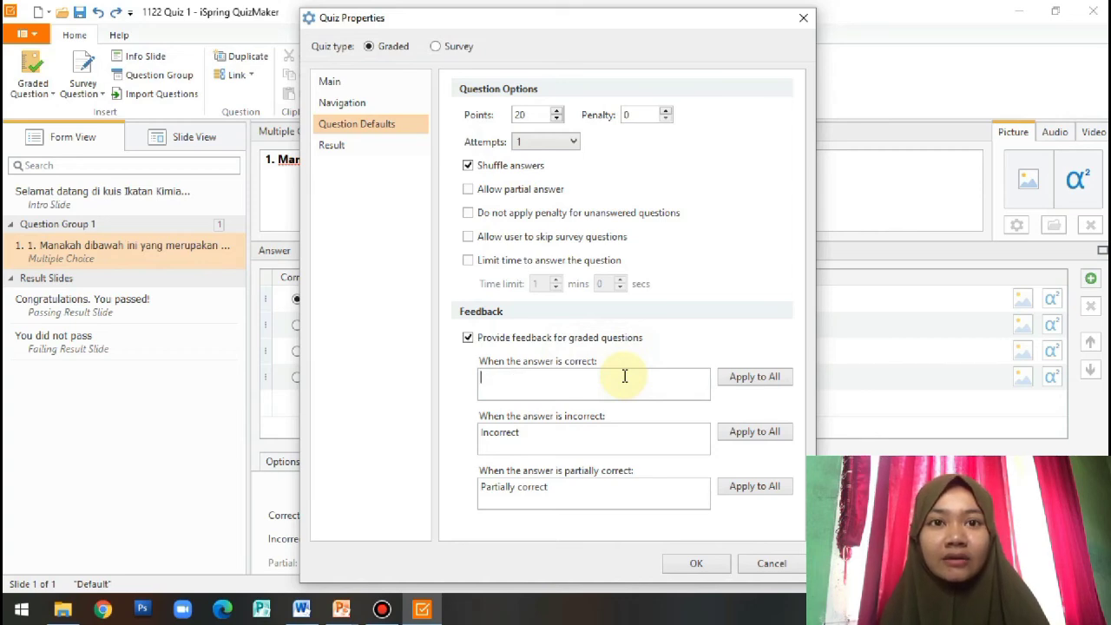
type("Selam")
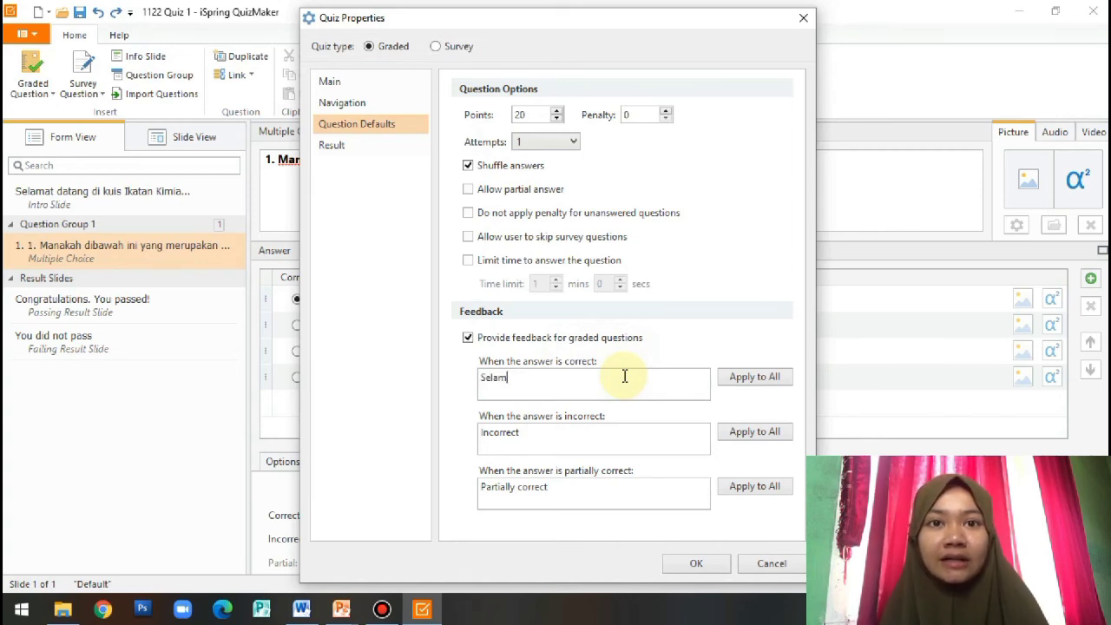
type("at, jawaban anda benar!")
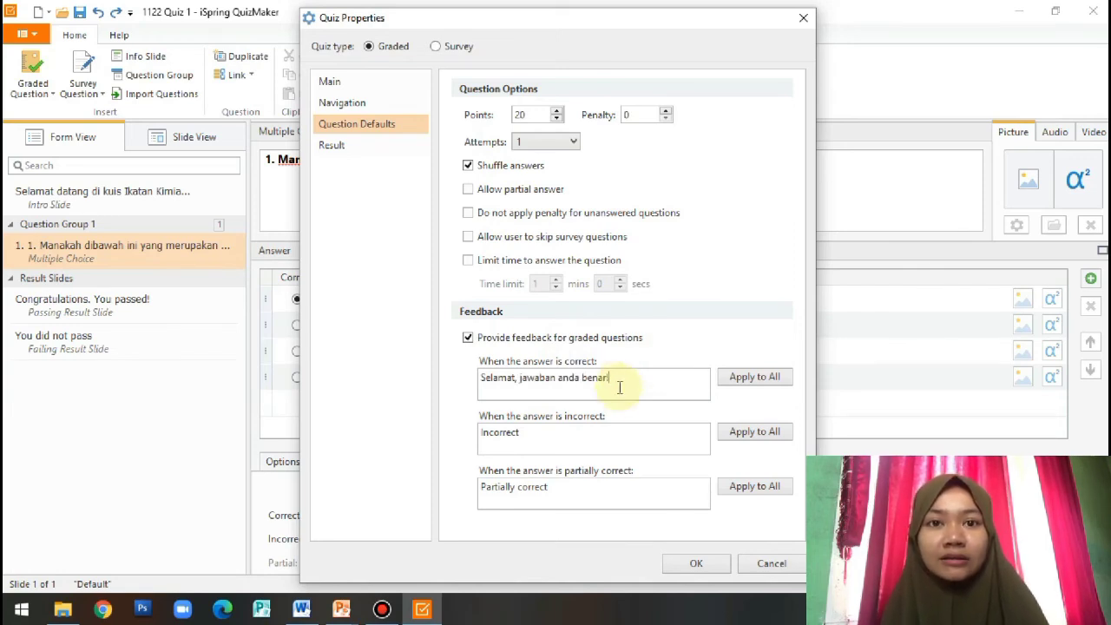
left_click(608, 432)
key("BackSpace")
key("BackSpace")
key("BackSpace")
key("BackSpace")
key("BackSpace")
key("BackSpace")
key("BackSpace")
key("BackSpace")
key("BackSpace")
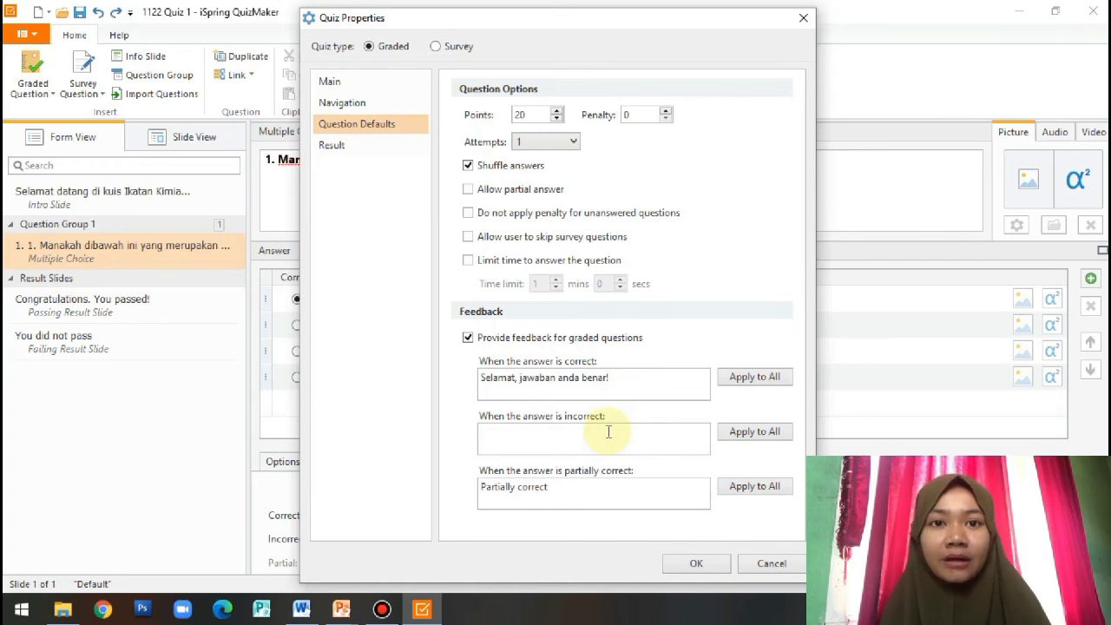
type("Maaf, jawaban anda belum tepat!")
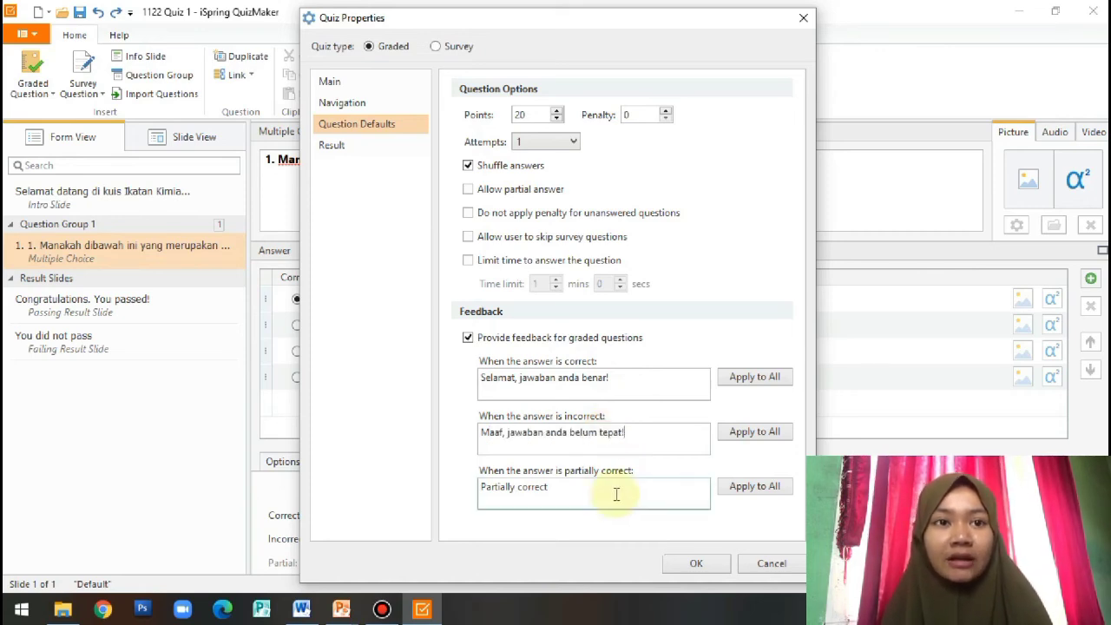
left_click(723, 385)
left_click(734, 430)
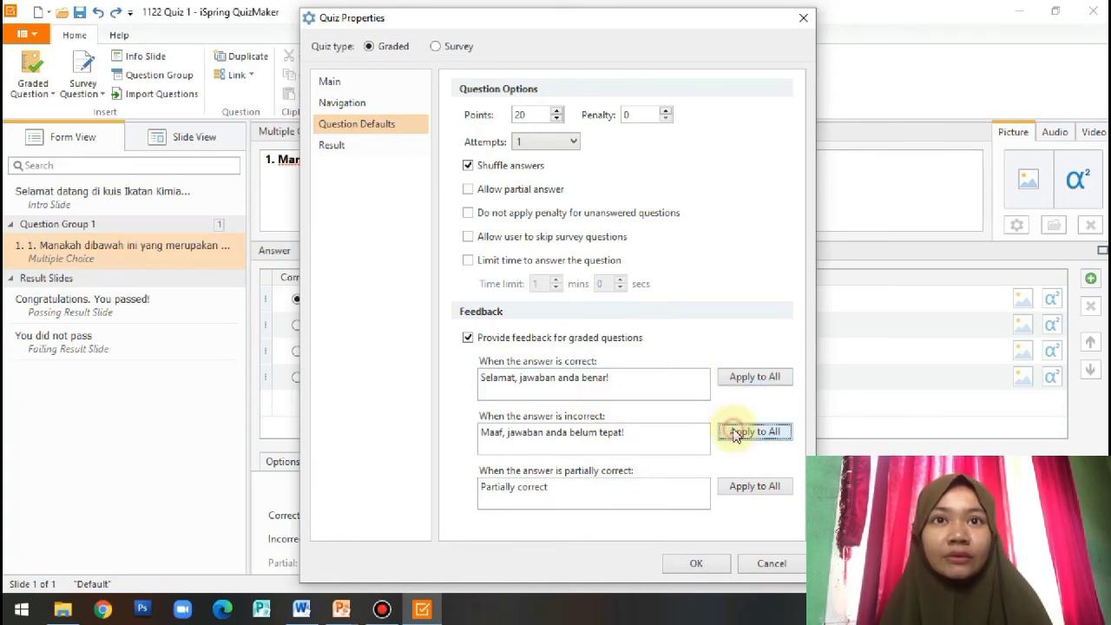
On the Result page, enable sending the quiz result by email and enter the recipient's e-mail address
left_click(387, 156)
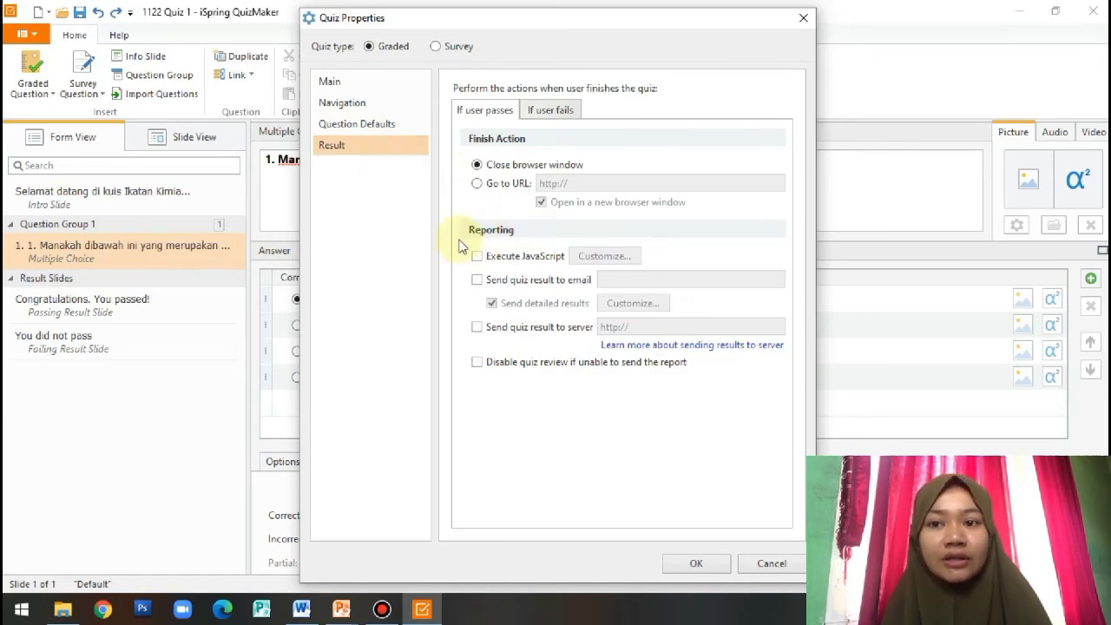
left_click(476, 282)
left_click(612, 279)
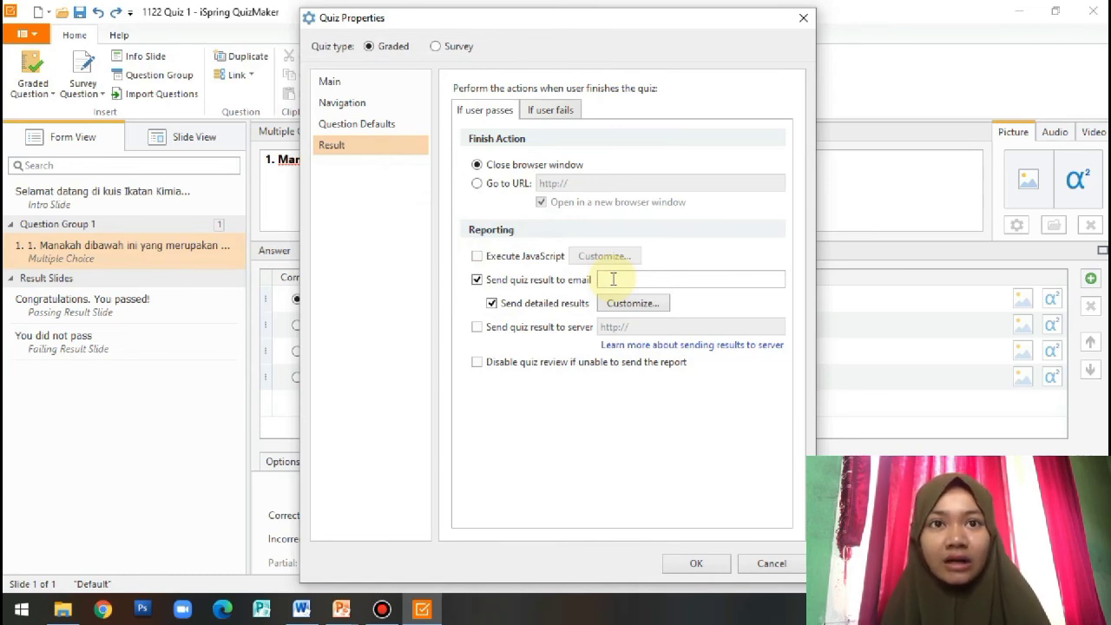
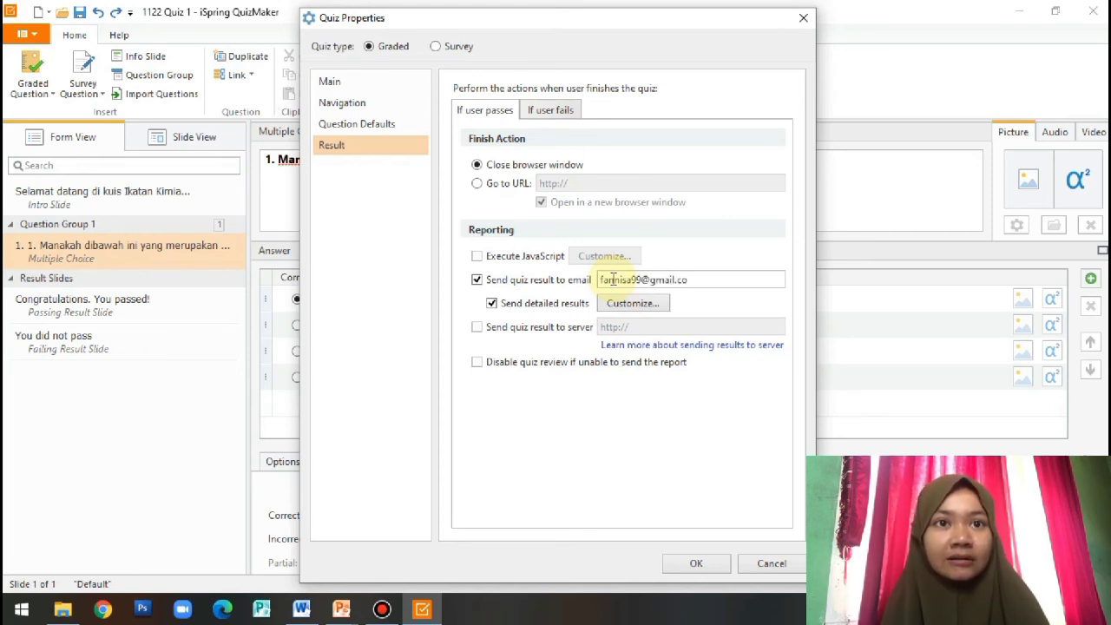
Save the quiz properties and replace 'Congratulations. You passed!' with 'Selamat, kamu lulus dalam kuis ini!'
left_click(699, 564)
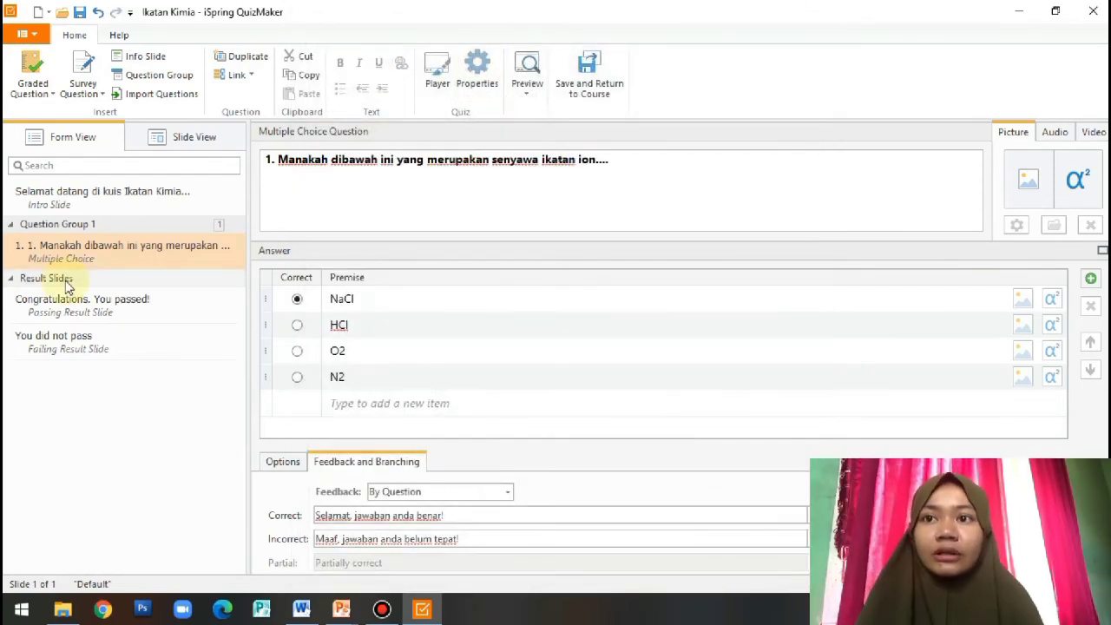
left_click(151, 316)
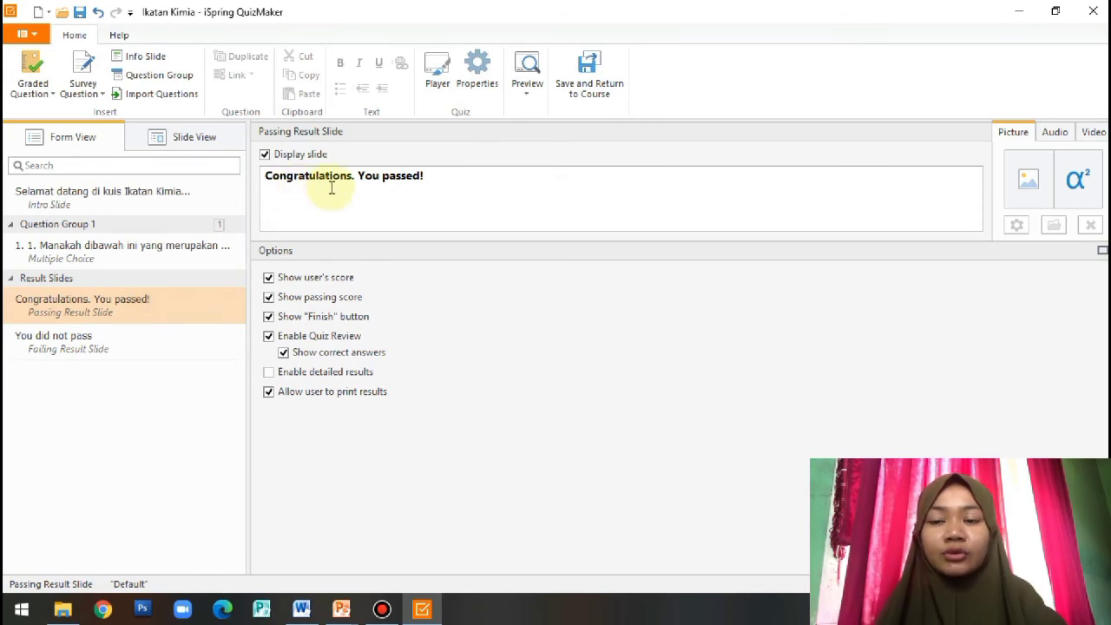
left_click(439, 185)
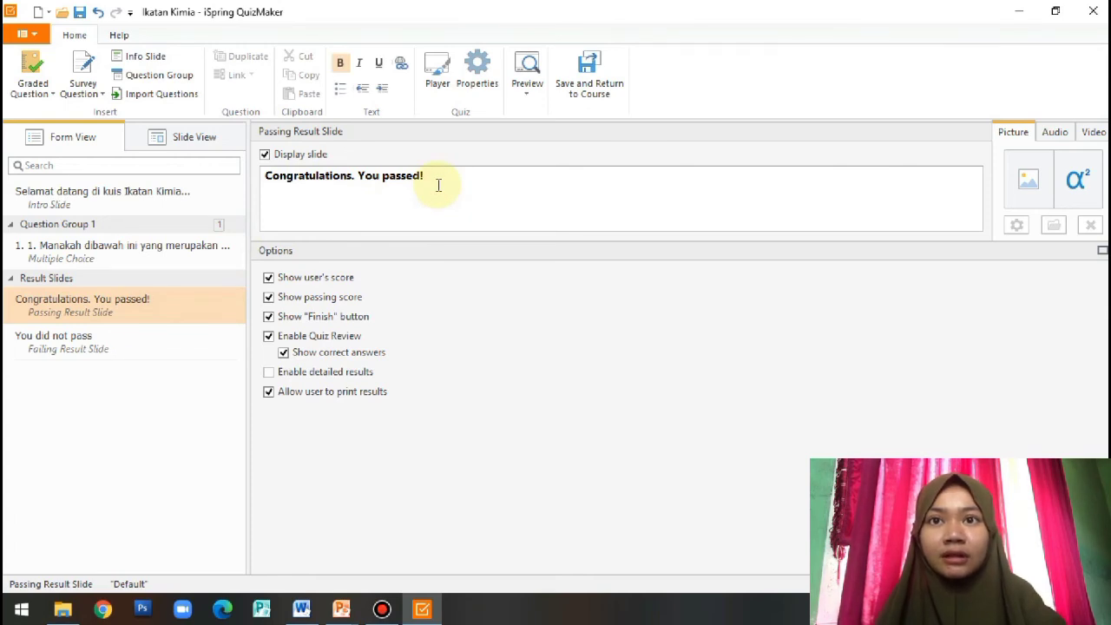
type("Selamat, kamu lulus dalam kuis ini!")
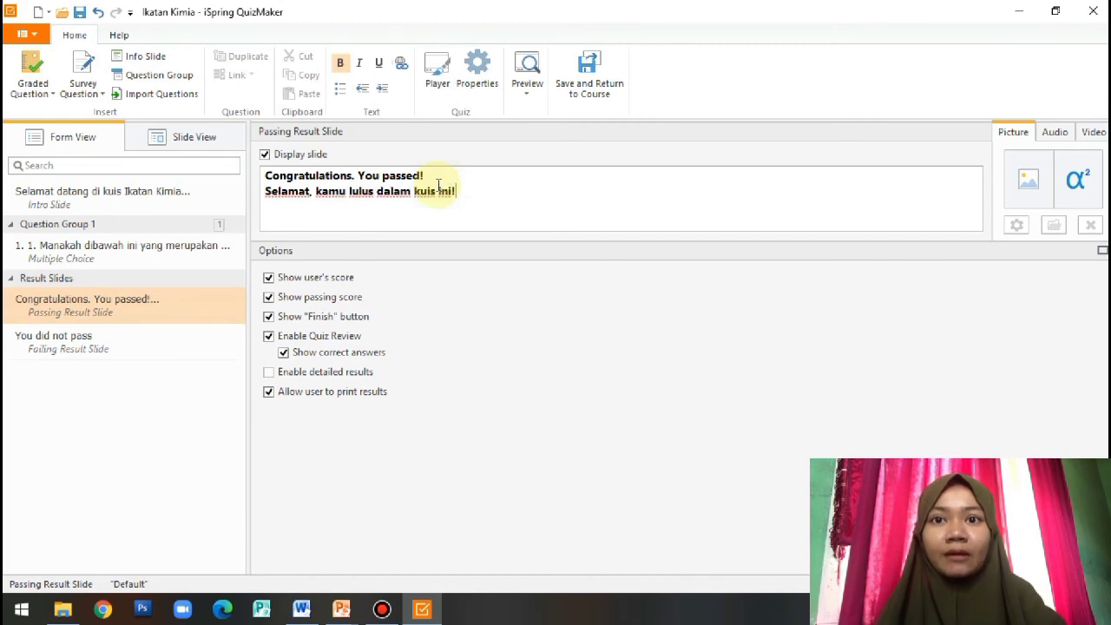
left_click_drag(425, 176, 266, 156)
key("BackSpace")
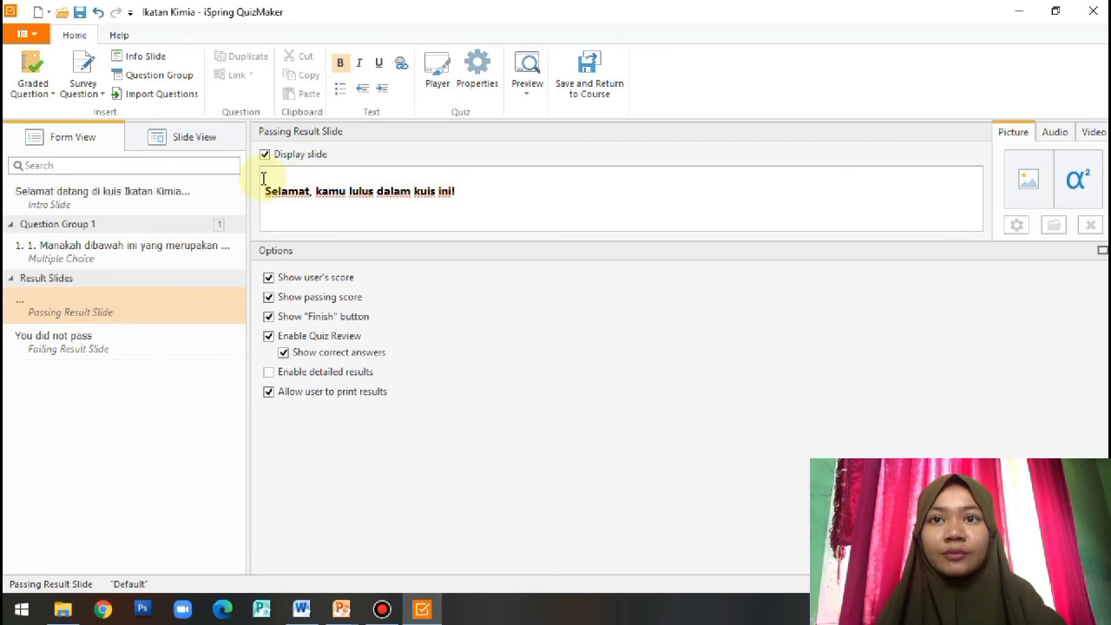
key("Delete")
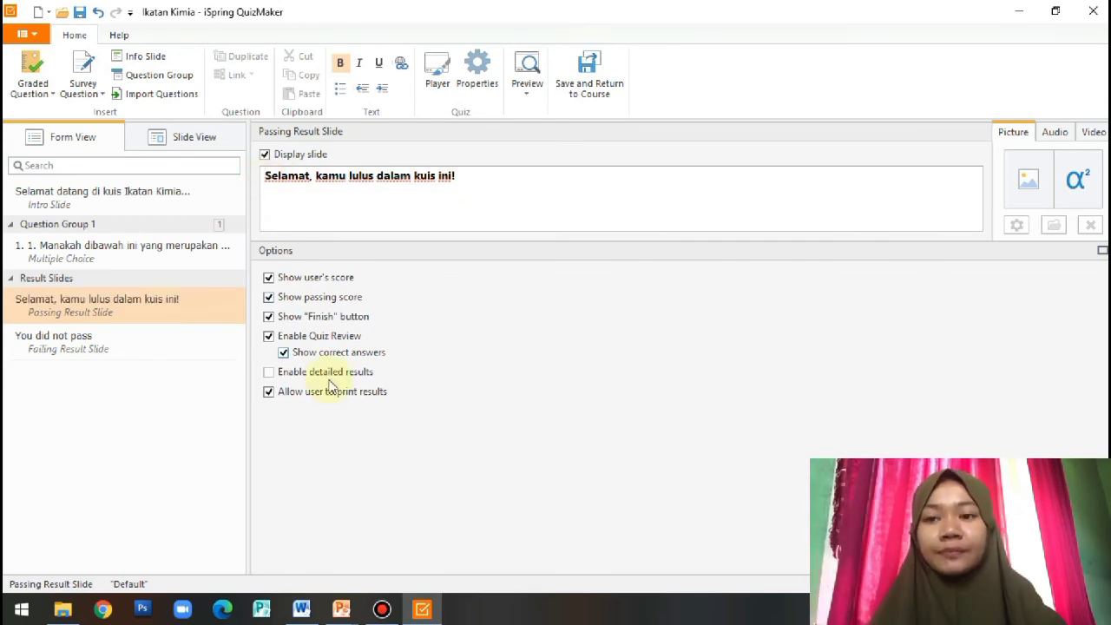
On the failing result slide, add 'Maaf, kamu belum lulus dalam kuis ini!' and 'Silahkan belajar kembali' below 'You did not pass'
left_click(155, 343)
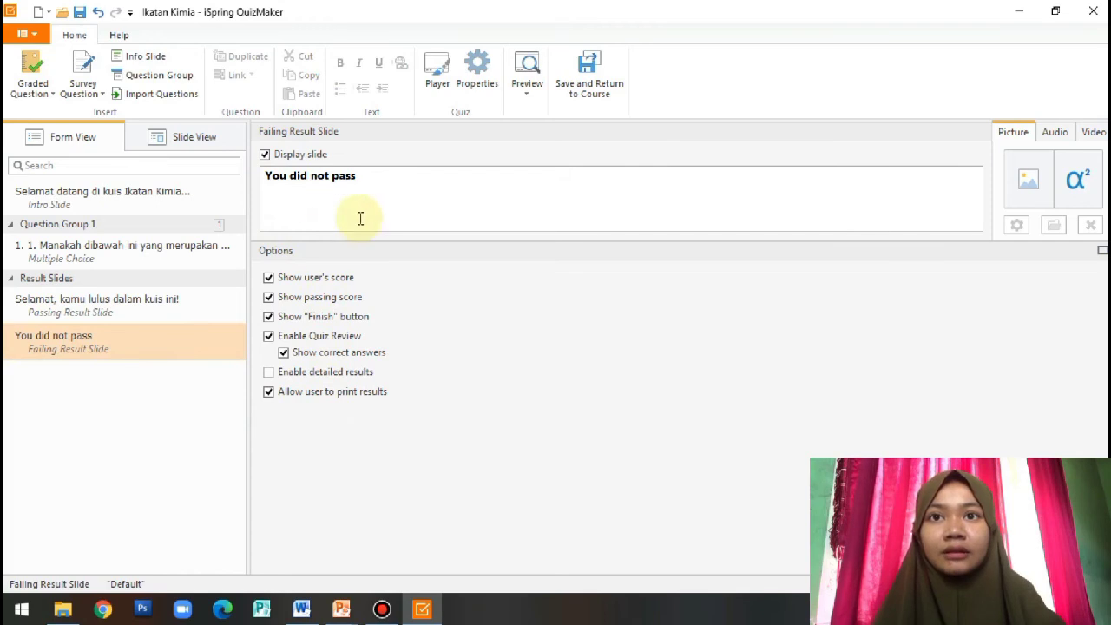
left_click(378, 188)
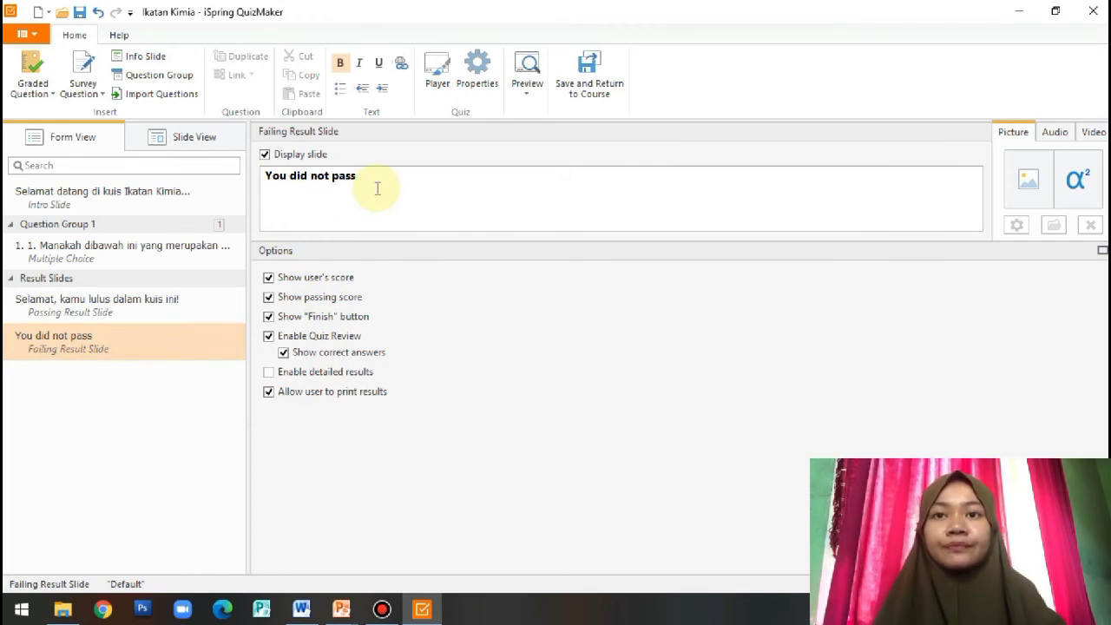
key("Return")
type("Maaf, kamu")
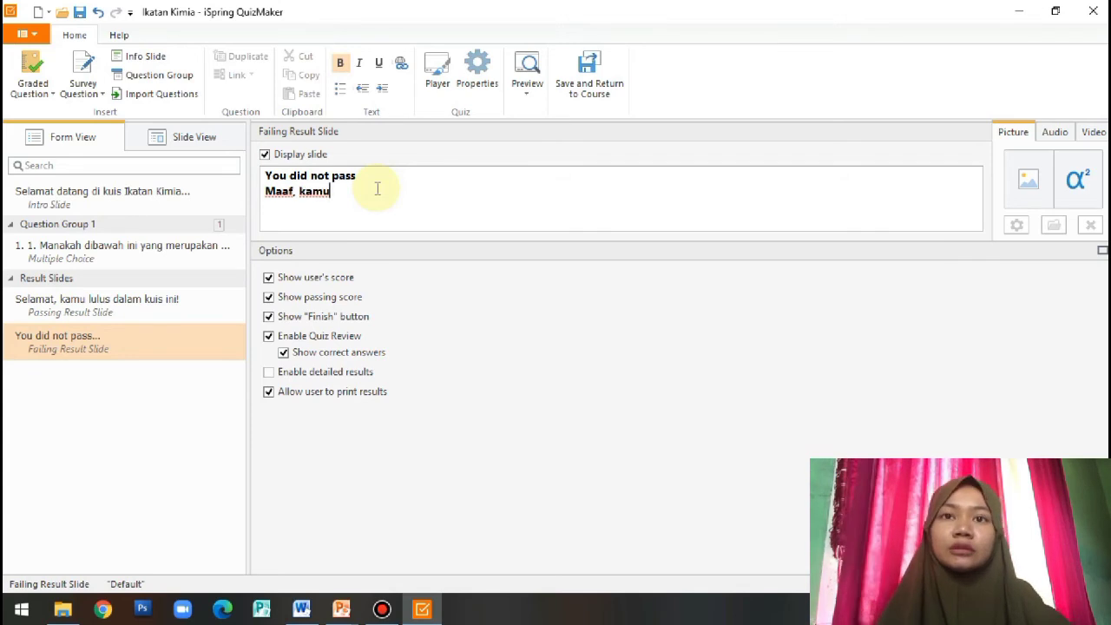
type(" belum lulus")
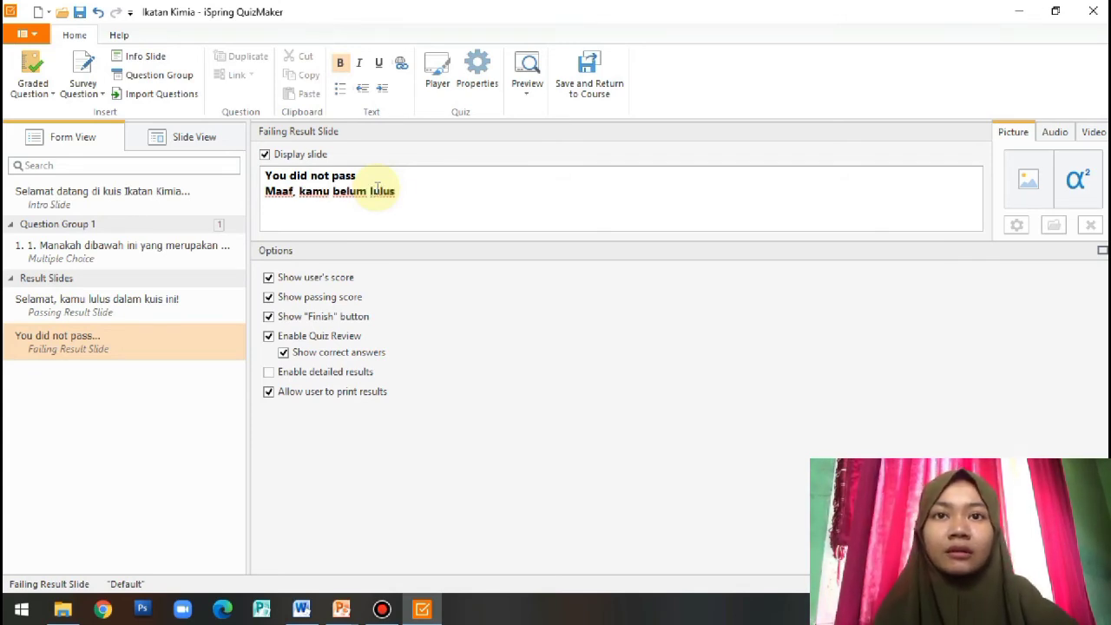
type(" dalam kuis ini")
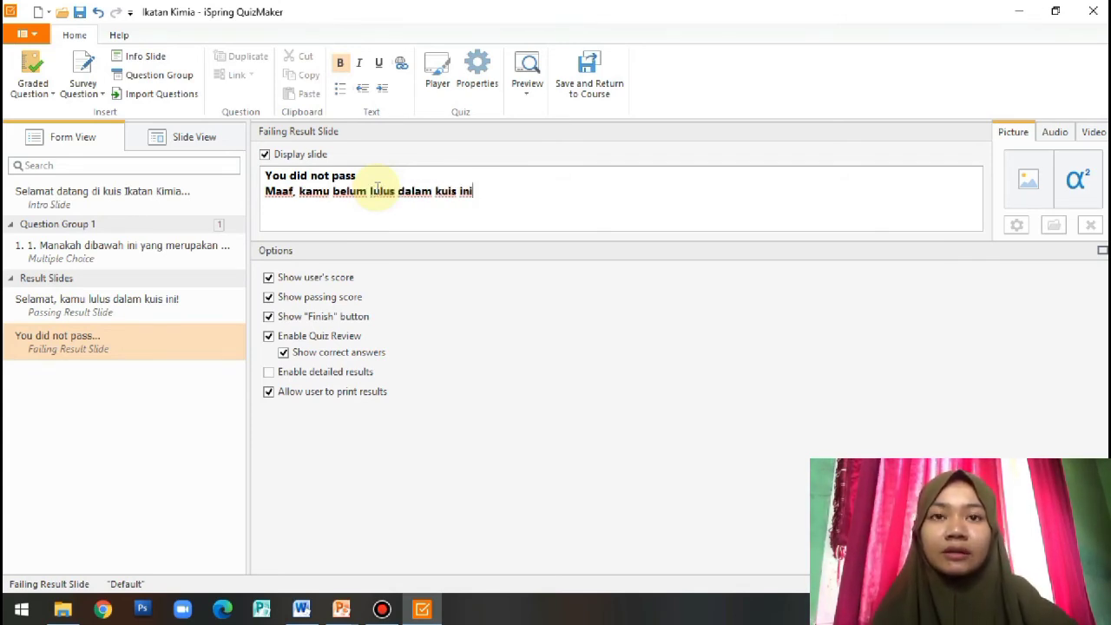
type("! sil")
key("BackSpace")
key("BackSpace")
key("BackSpace")
type("Sila")
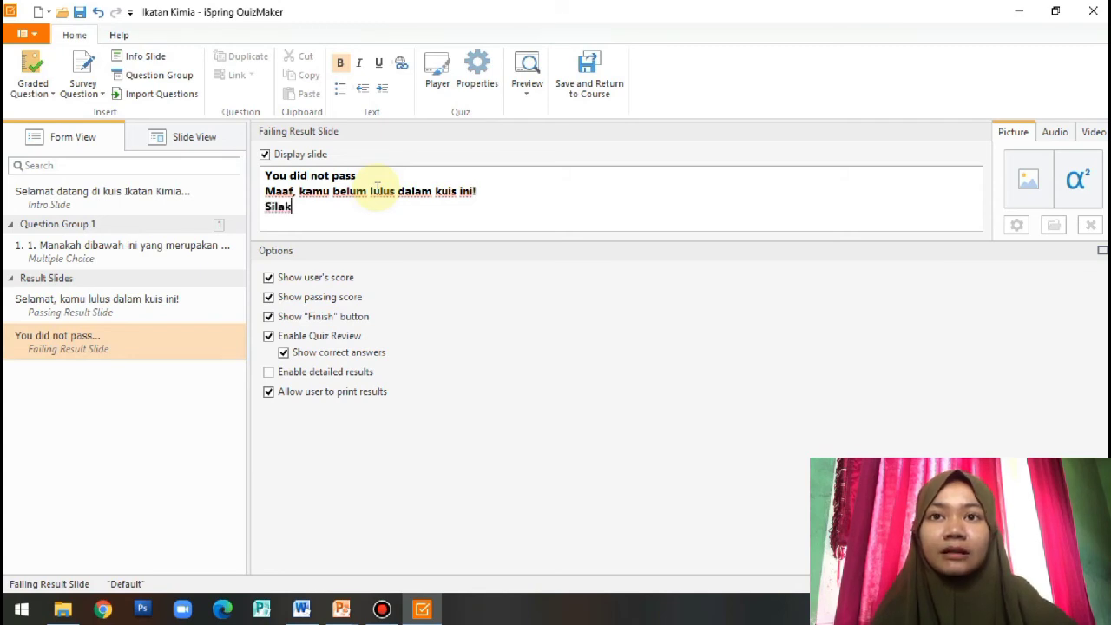
type("hkan be")
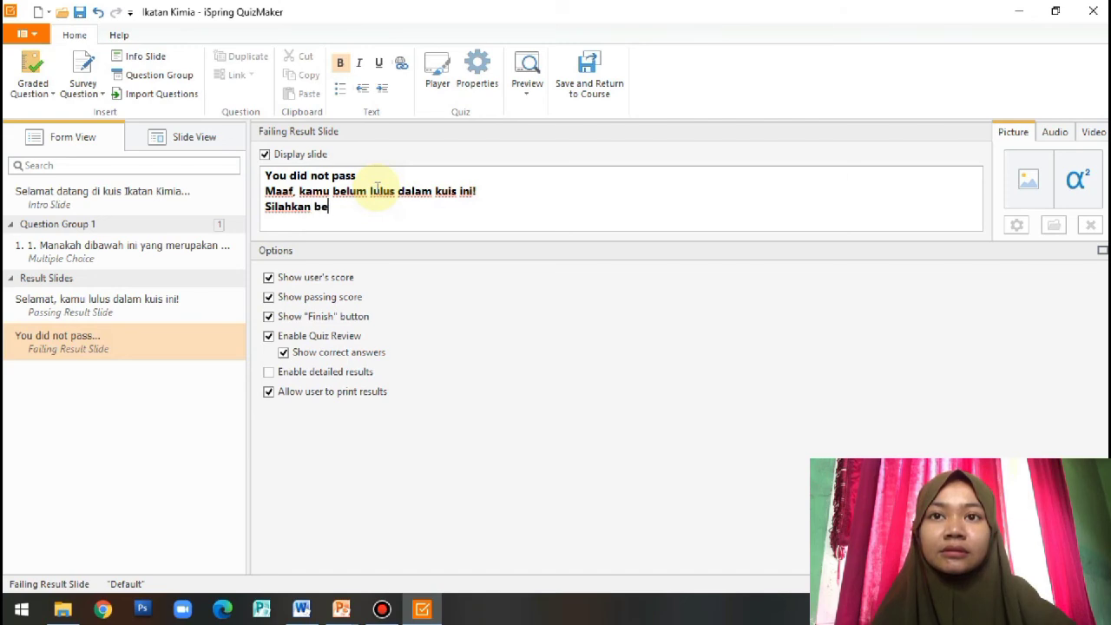
type("lajar kembali")
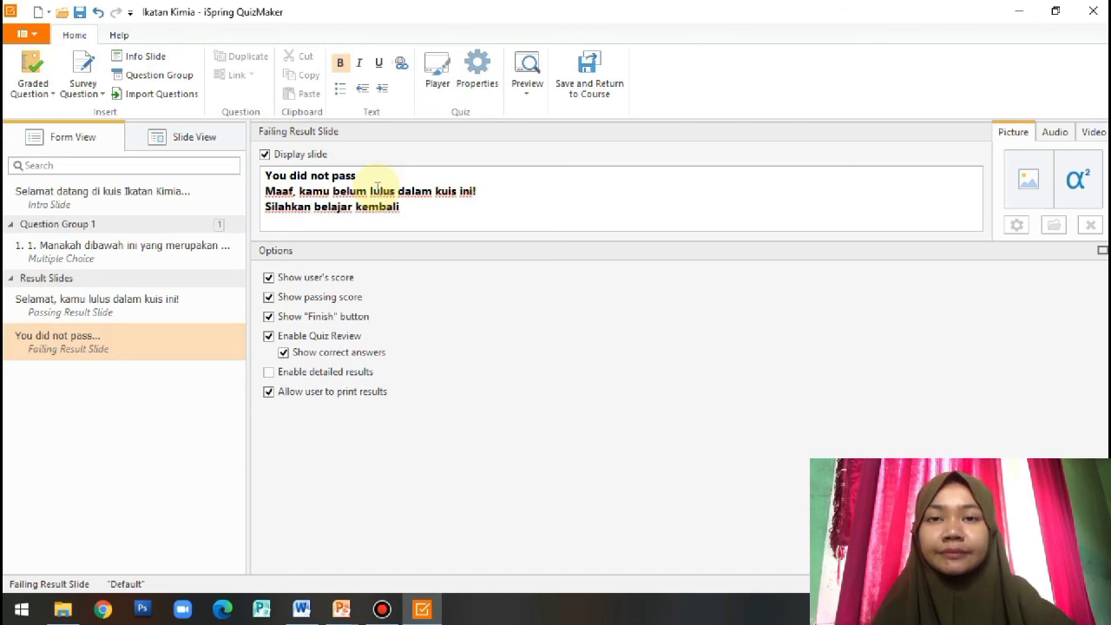
left_click(356, 176)
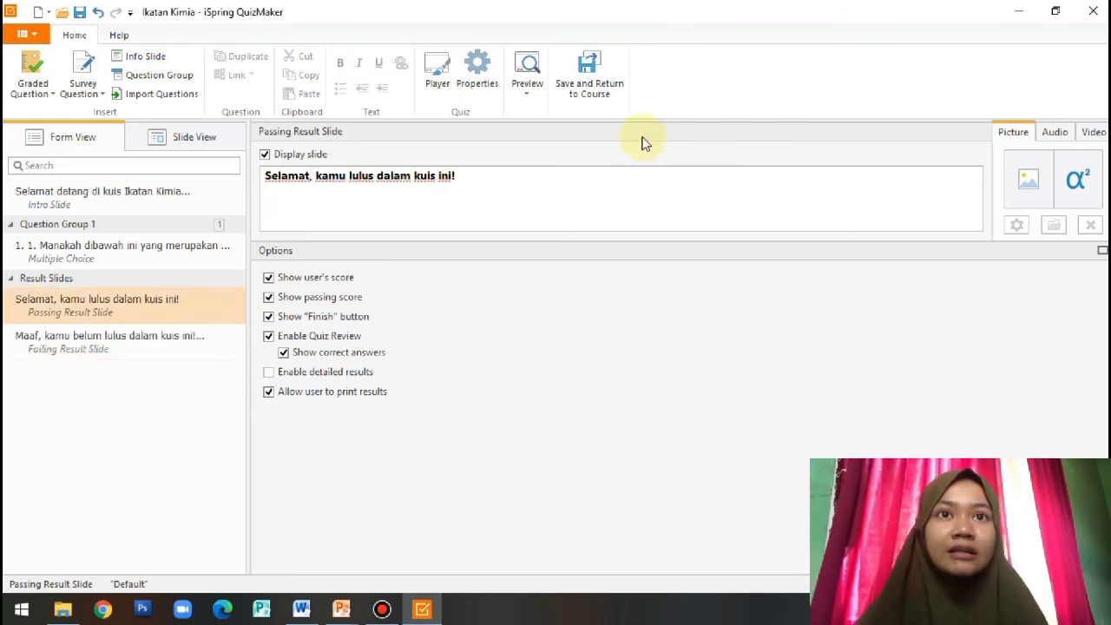
Save the Ikatan Kimia quiz back to slide 17 of 1122.pptx, then show title slide 1
left_click(610, 87)
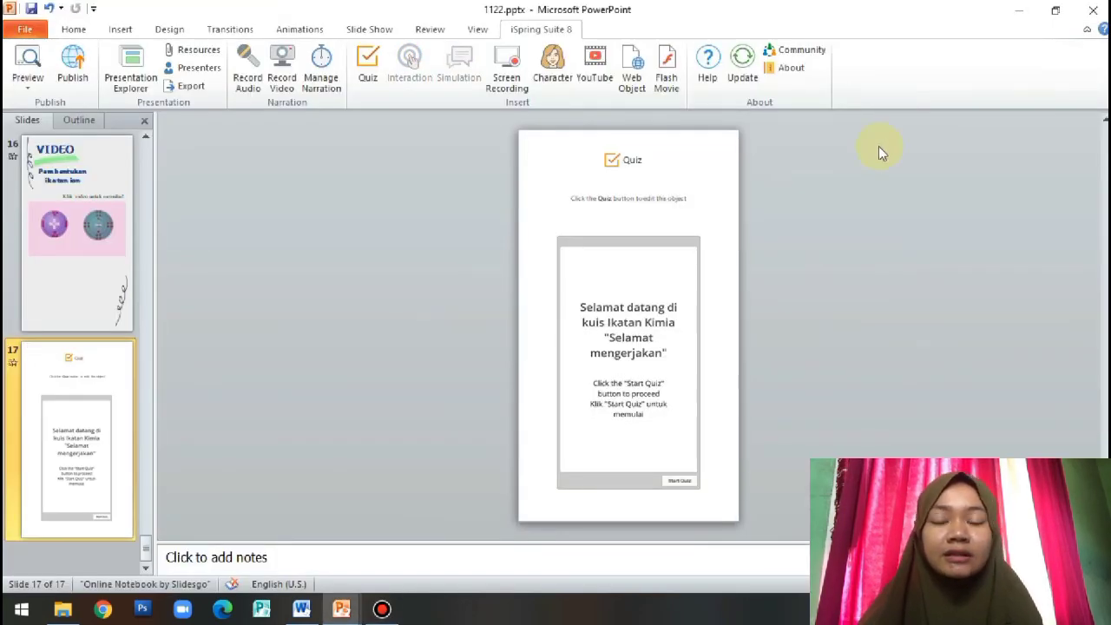
left_click(680, 308)
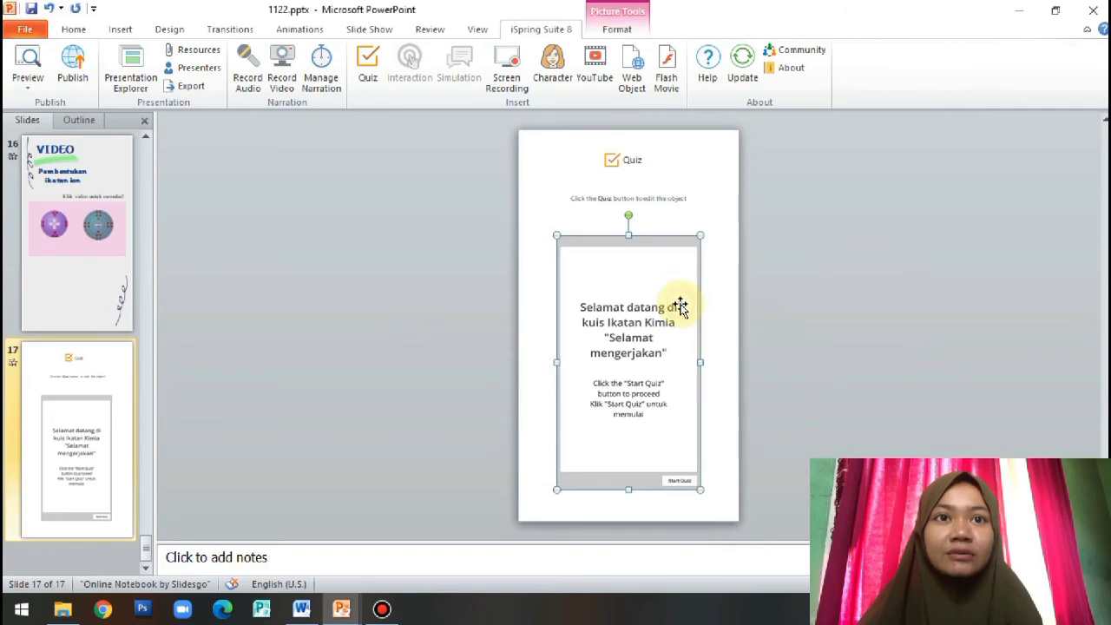
left_click(771, 317)
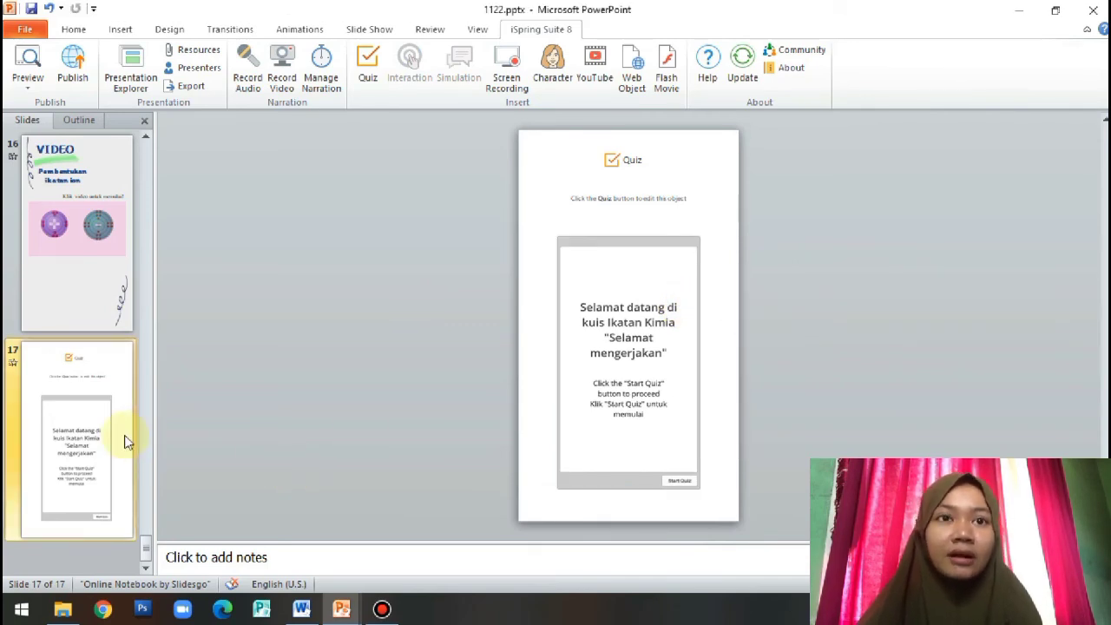
left_click(131, 403)
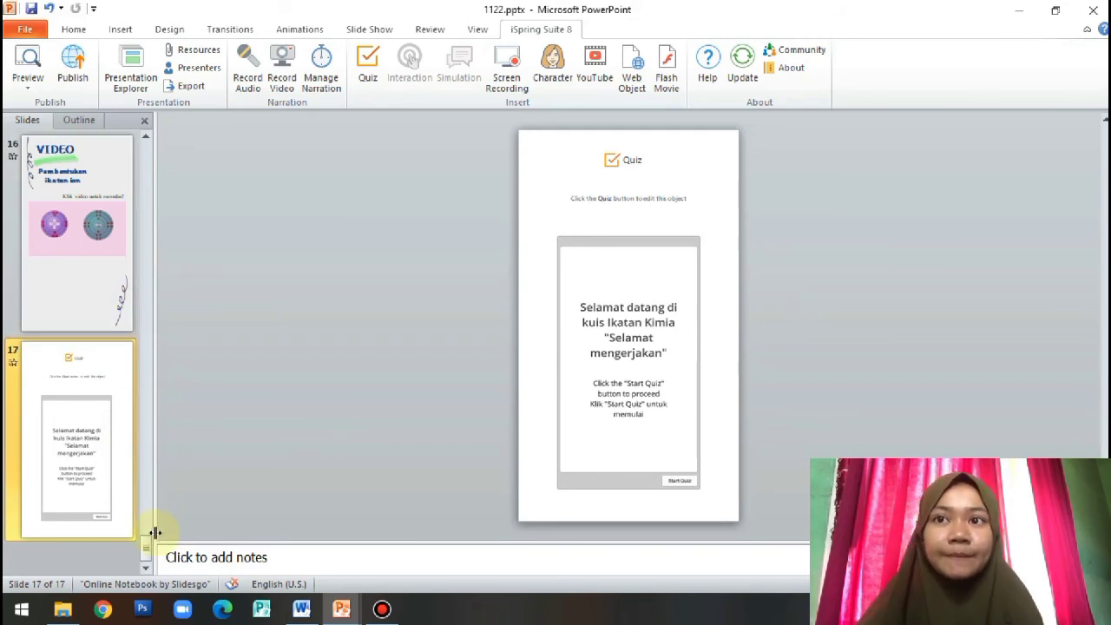
left_click_drag(149, 549, 147, 183)
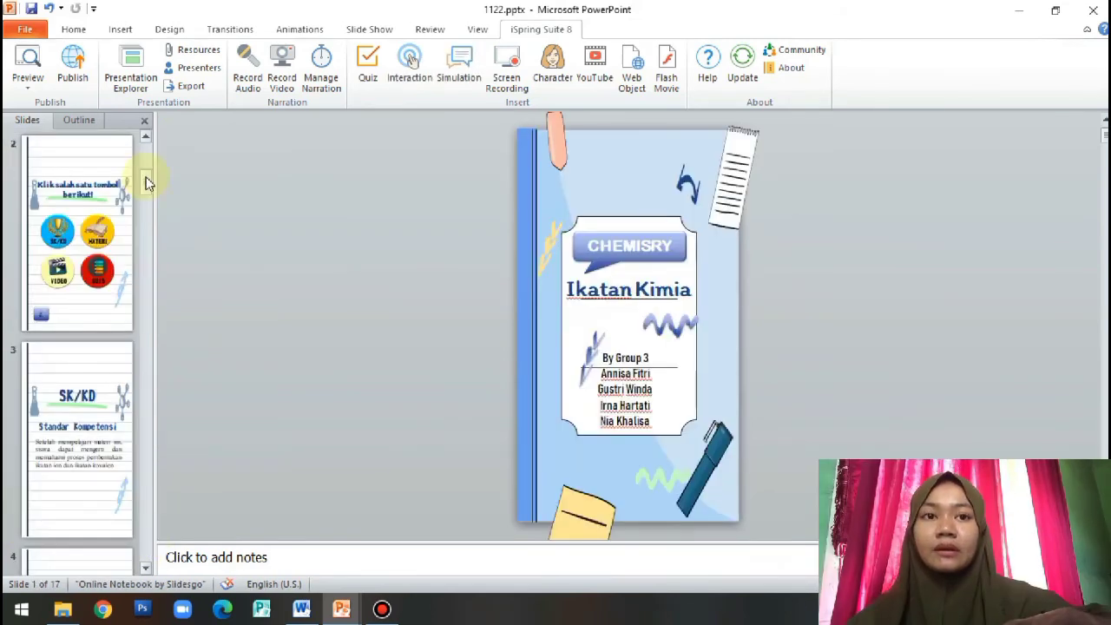
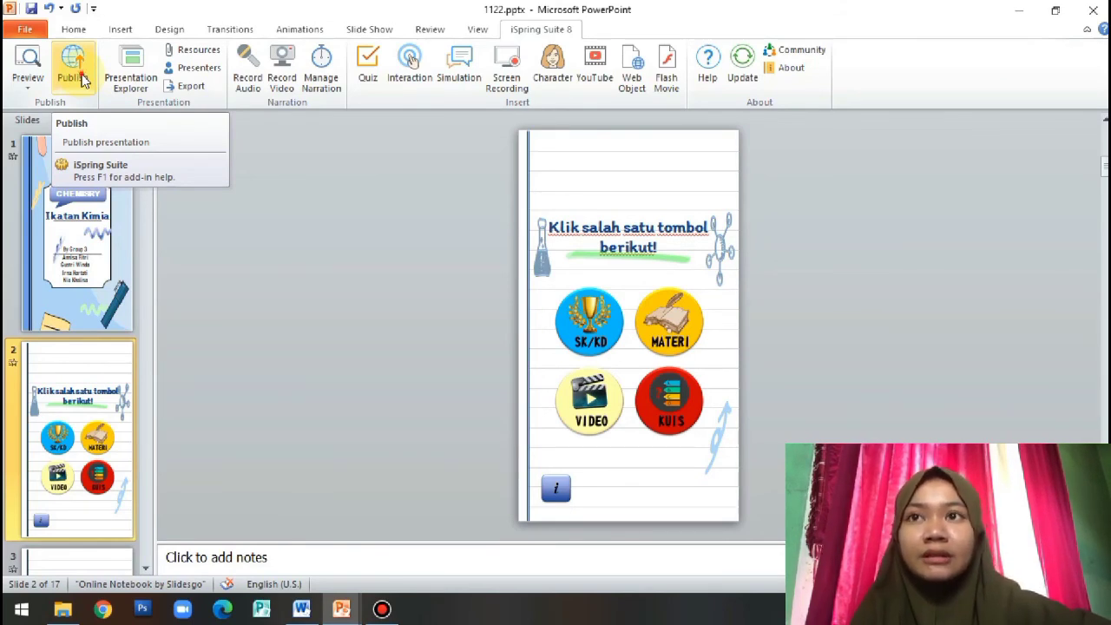
Enter 'my chemical bonds' as the web publish title and check the output folder
left_click(84, 80)
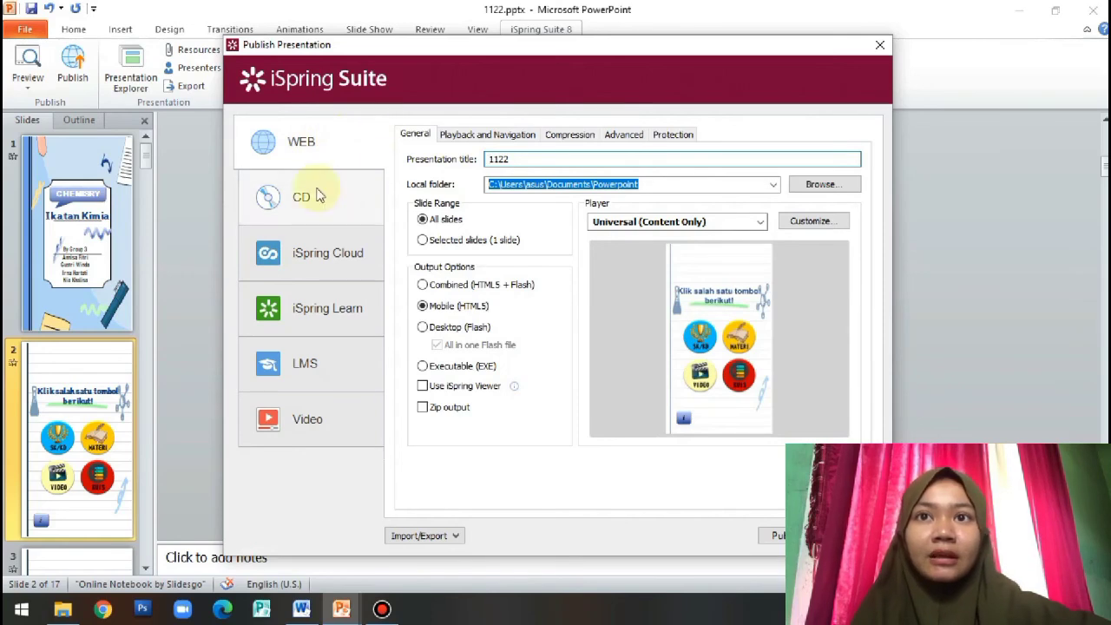
left_click(516, 161)
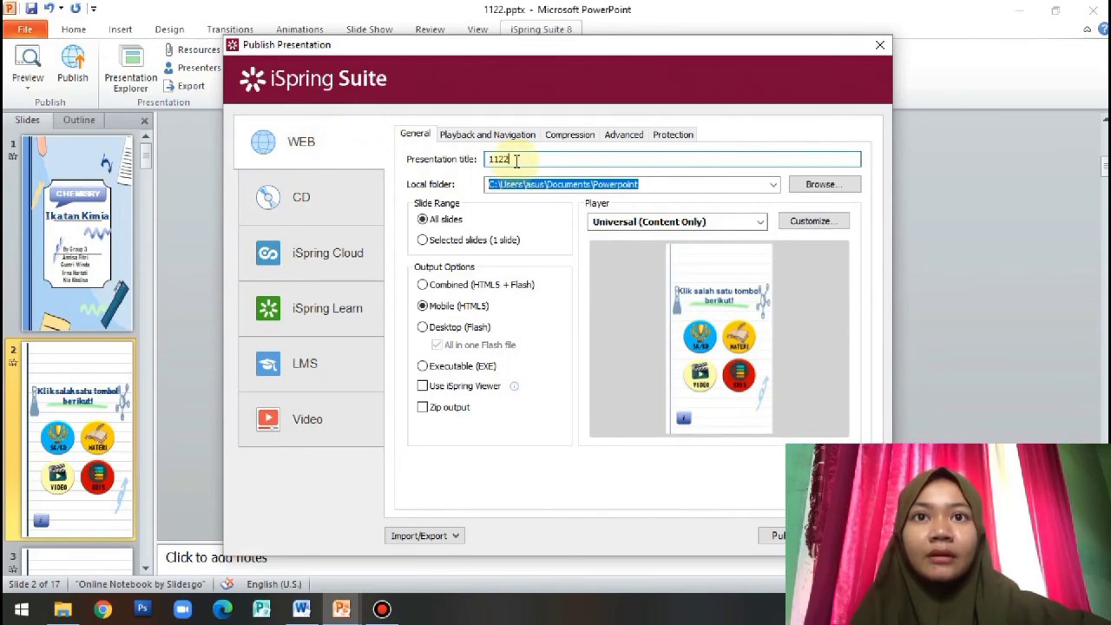
type("1")
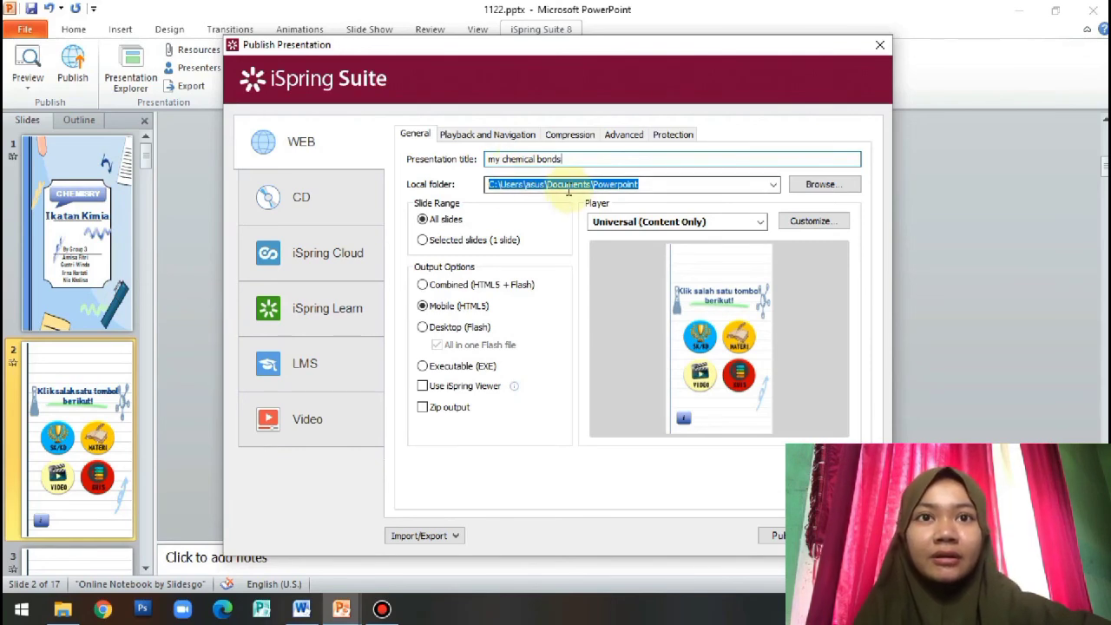
left_click(642, 186)
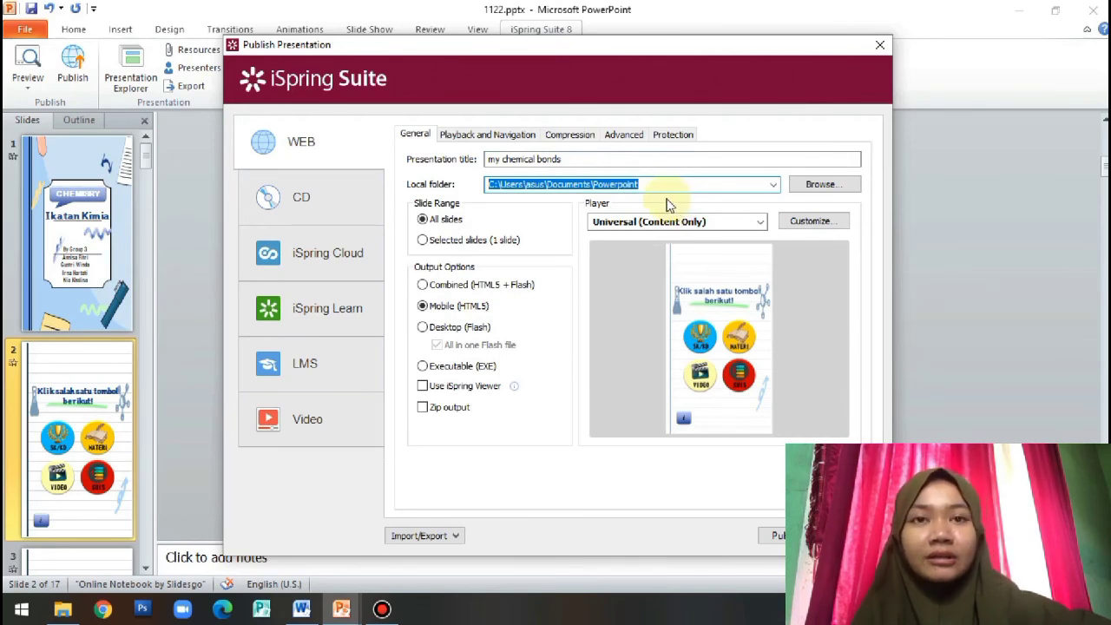
Keep all slides and choose the Content Only player template
left_click(469, 240)
left_click(446, 223)
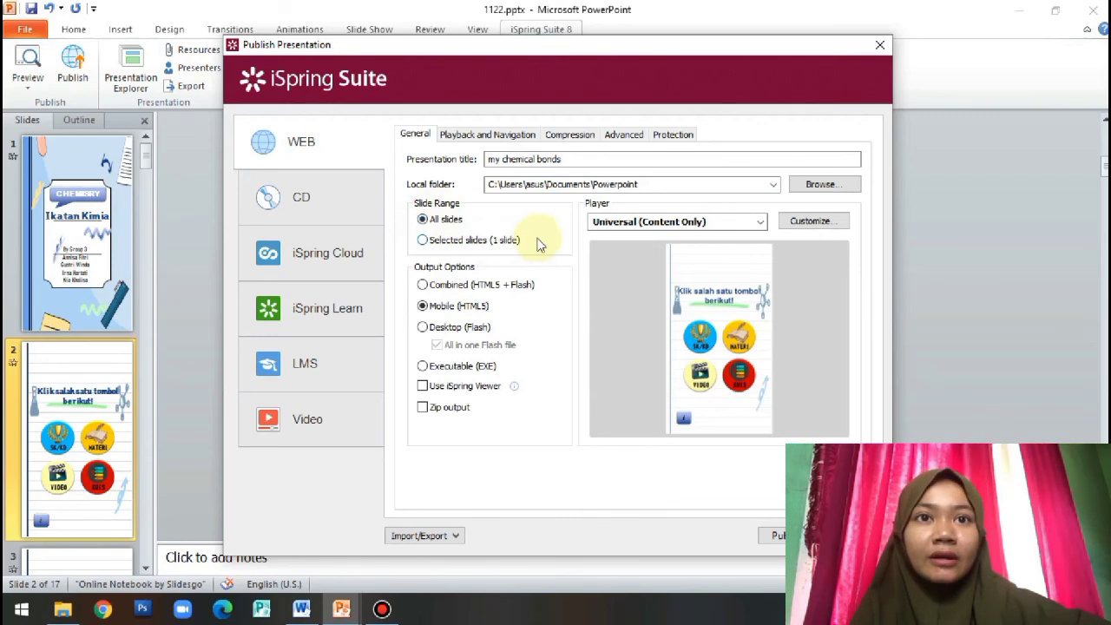
left_click(832, 223)
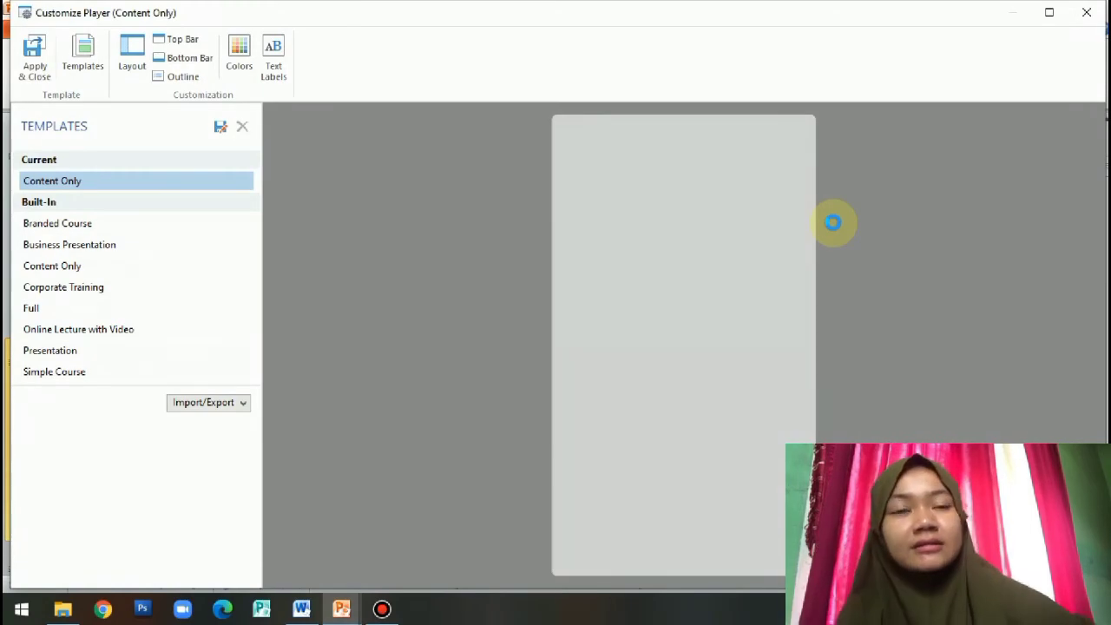
left_click(136, 183)
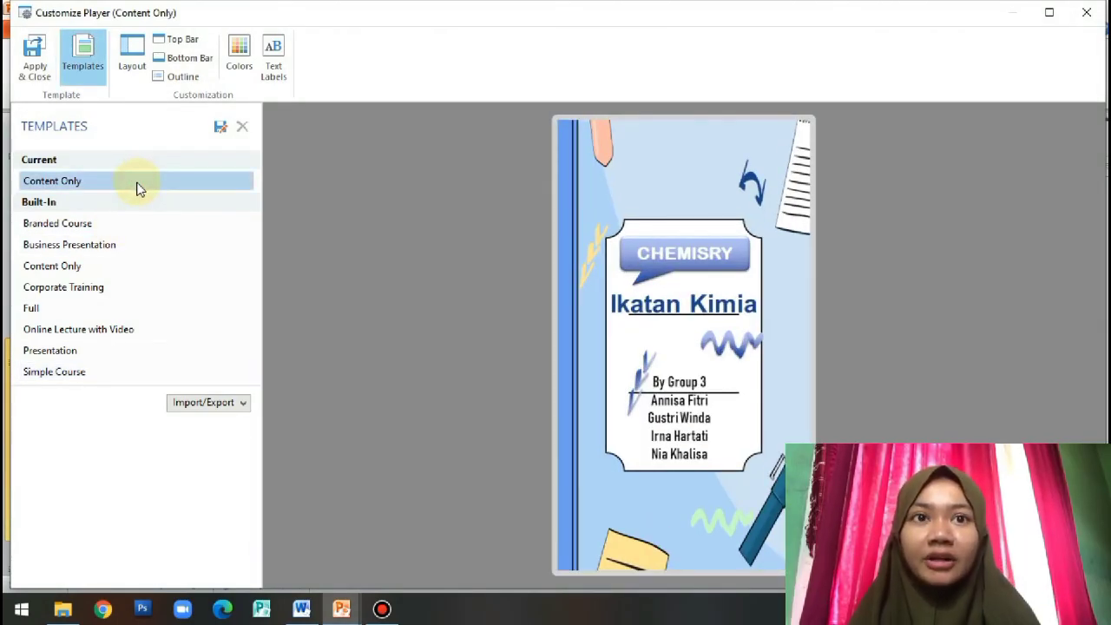
left_click(1087, 12)
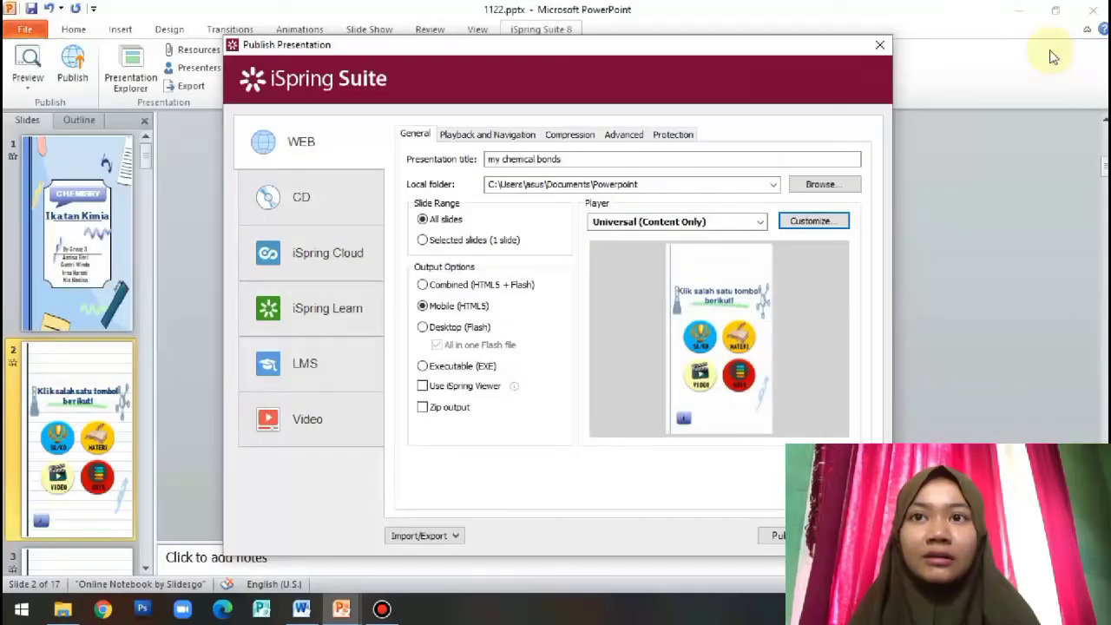
left_click(807, 224)
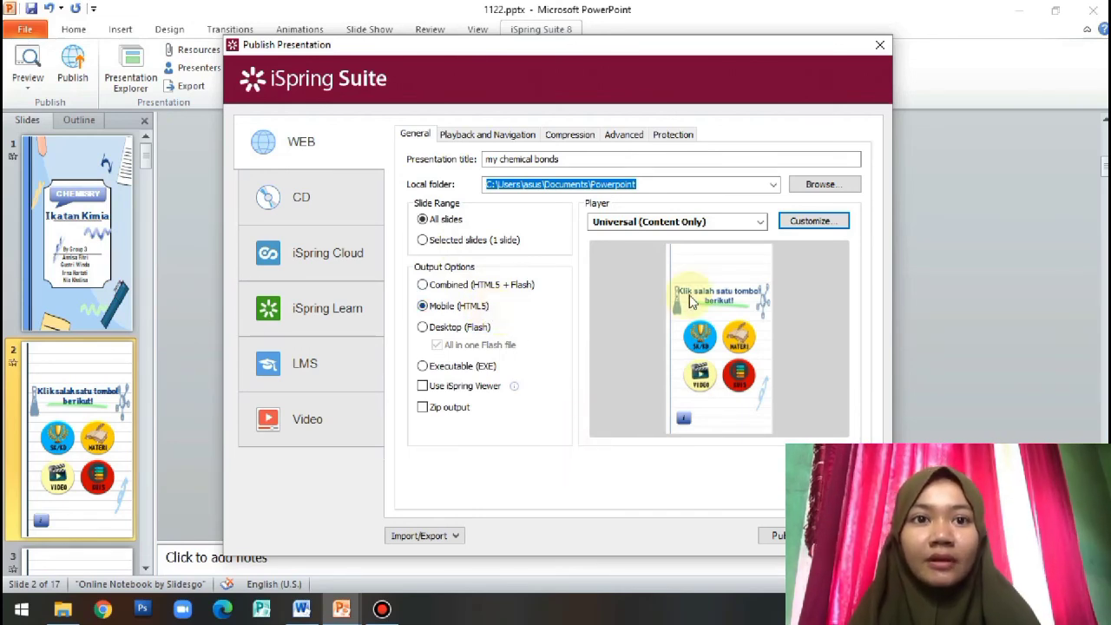
left_click(559, 160)
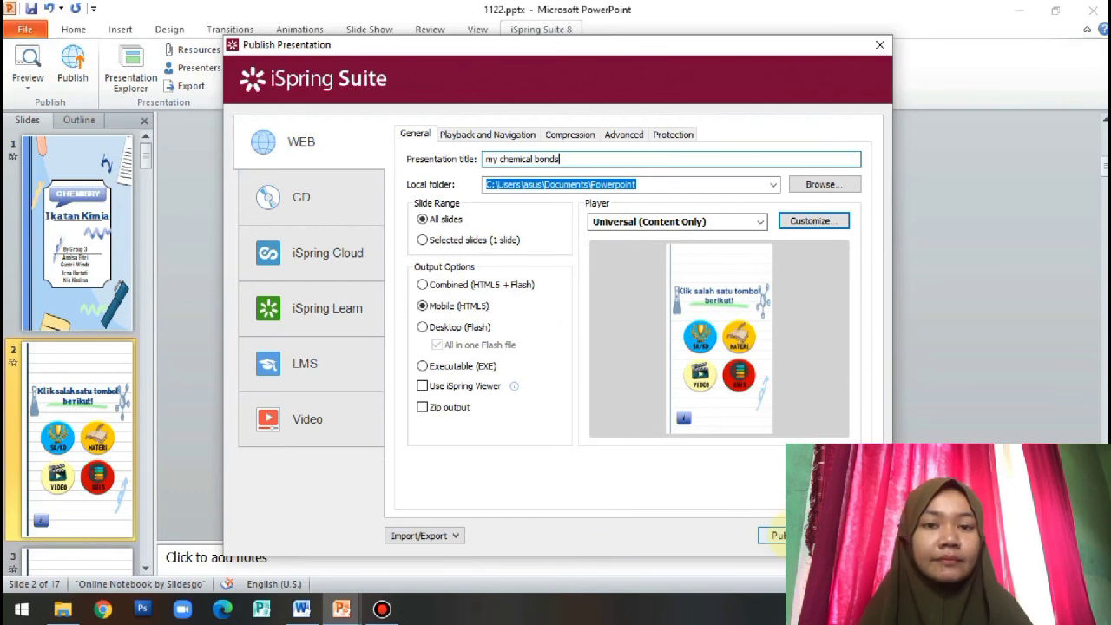
Publish to Mobile HTML5, review the generated preview, then close it
left_click(776, 536)
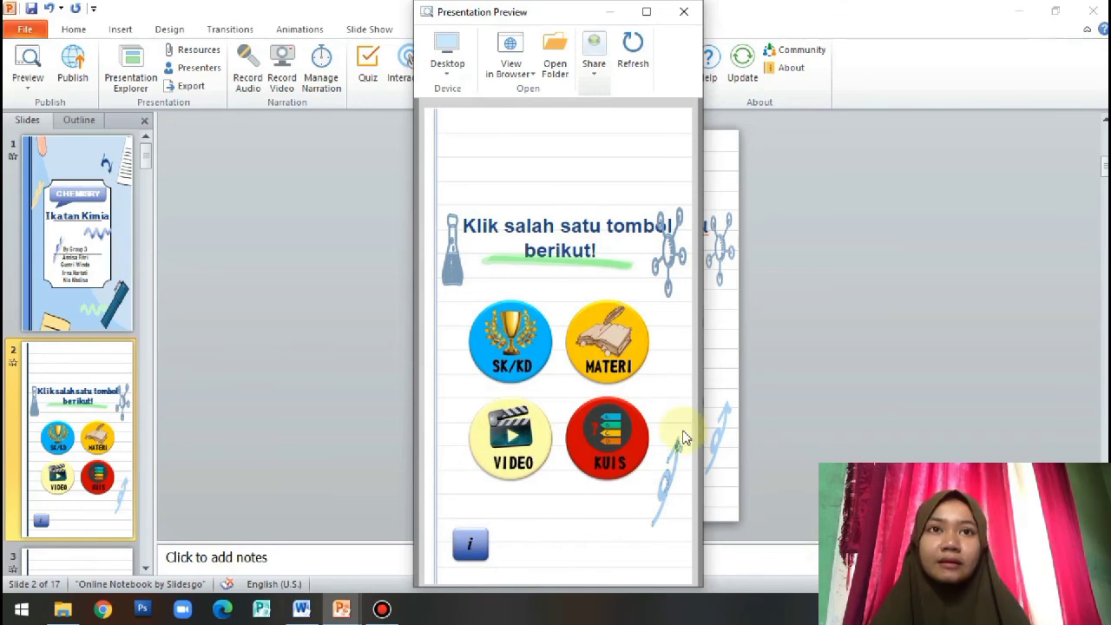
left_click(684, 16)
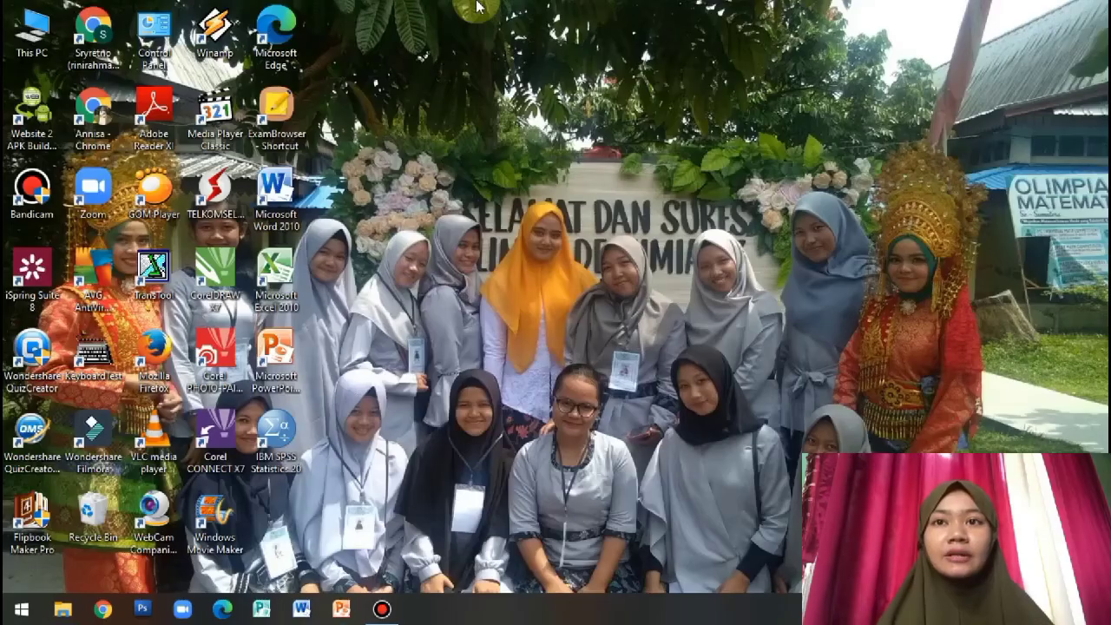
Refresh the desktop and launch Website 2 APK Builder from its desktop shortcut
right_click(565, 101)
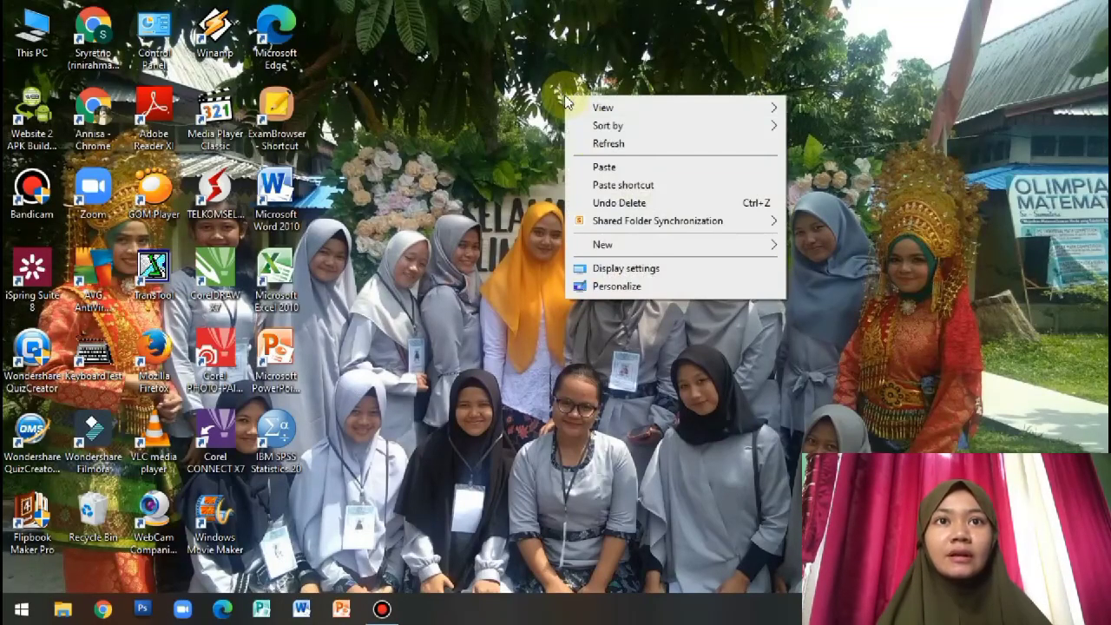
left_click(581, 142)
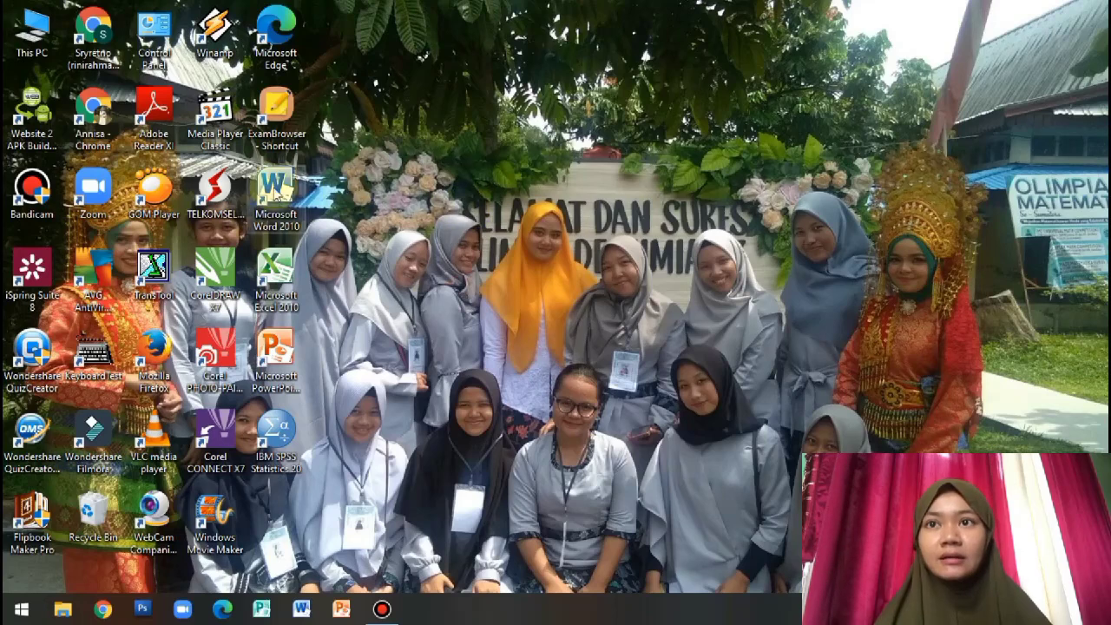
left_click(41, 122)
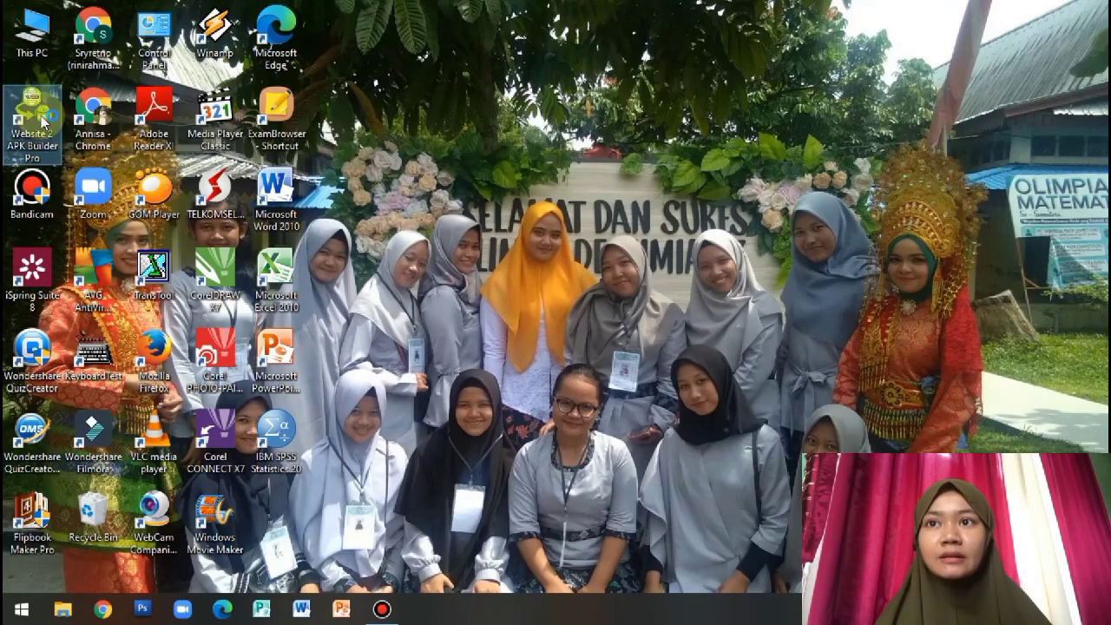
double_click(42, 121)
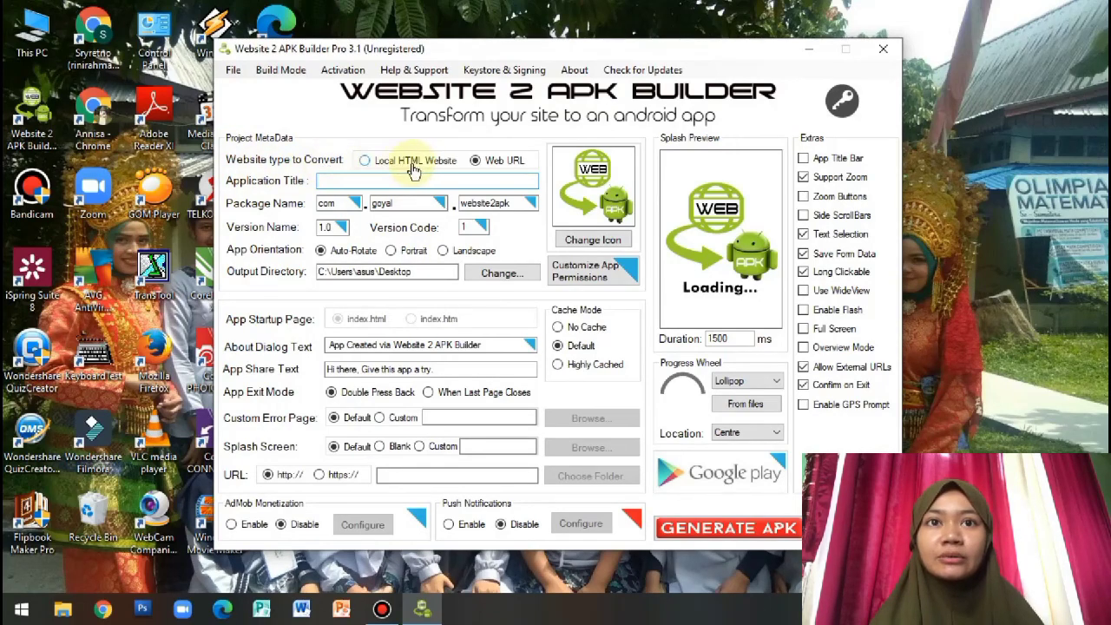
Make it a Local HTML Website app titled 'My Chemical Bonds', portrait-only
left_click(366, 165)
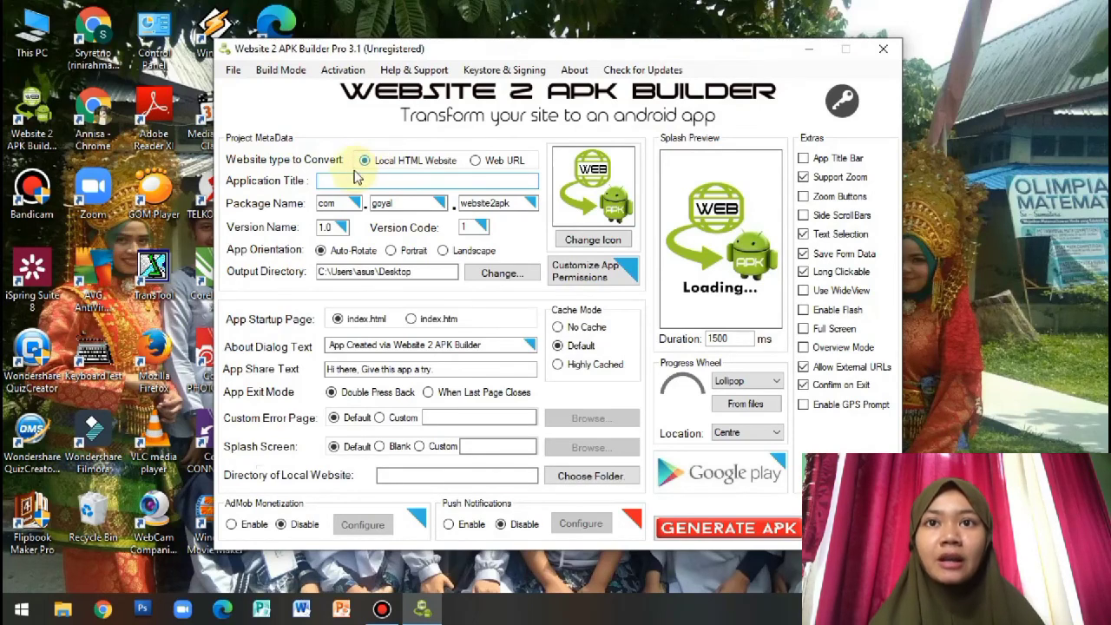
left_click(361, 179)
type("My ")
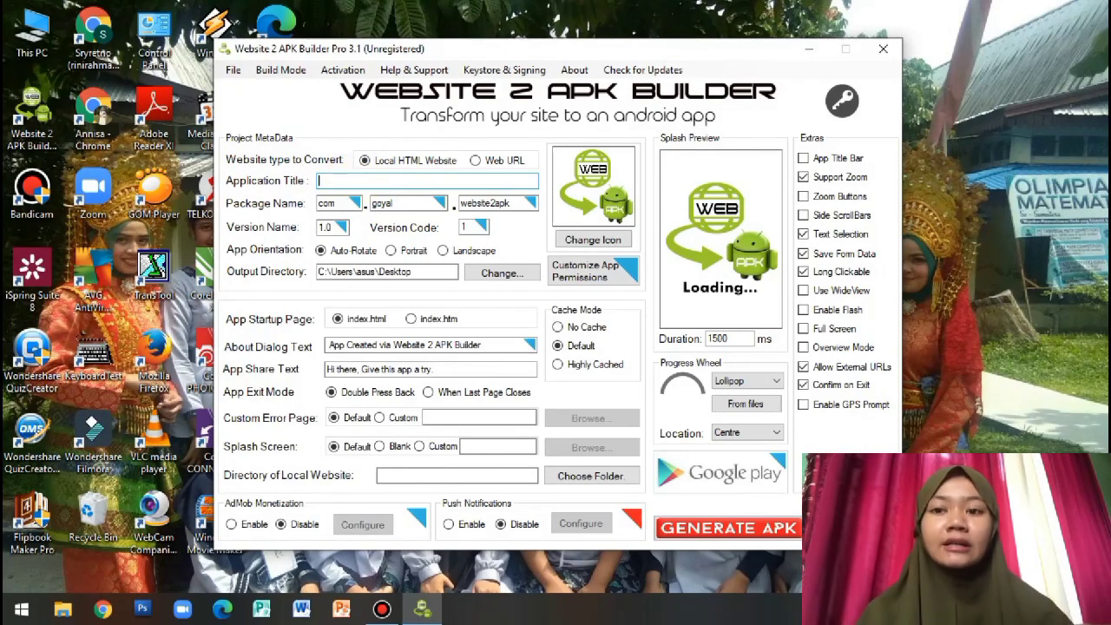
type("Chemical B")
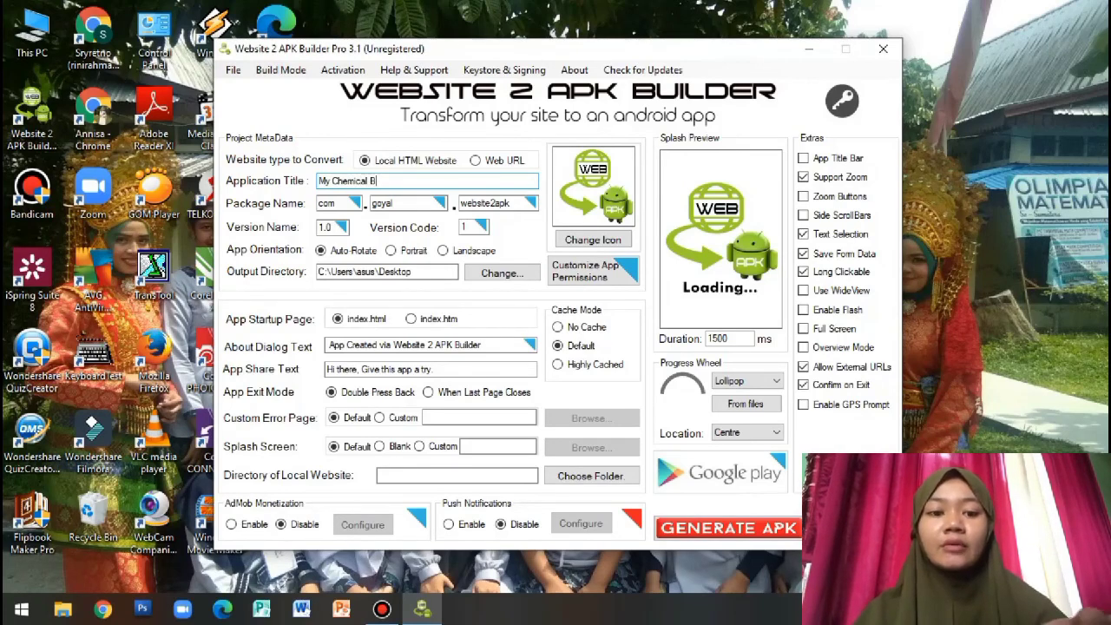
type("onds")
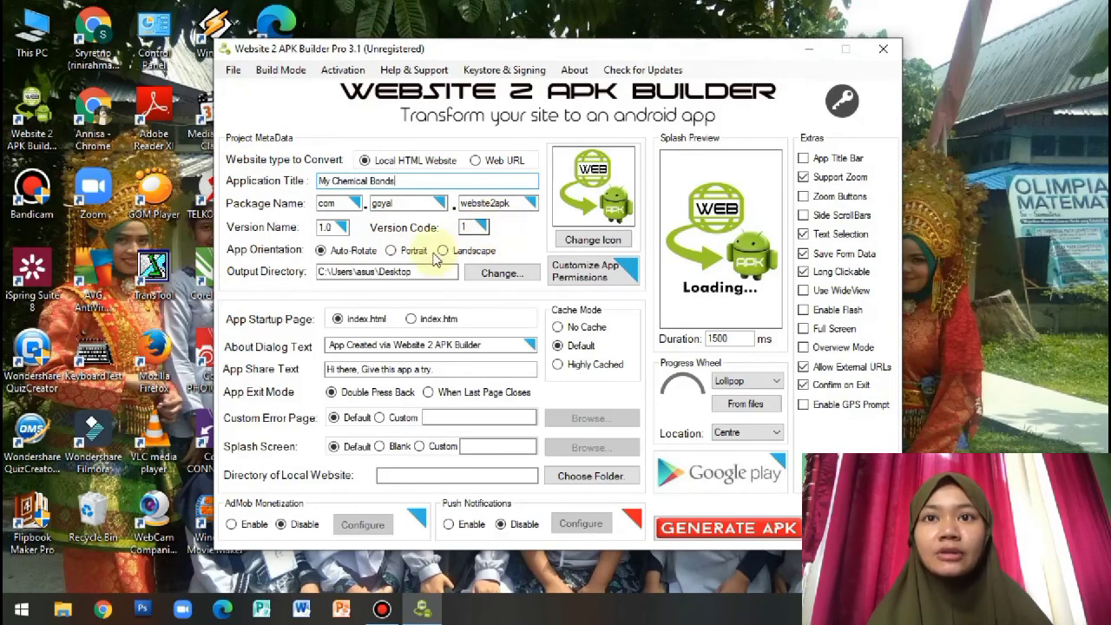
left_click(401, 252)
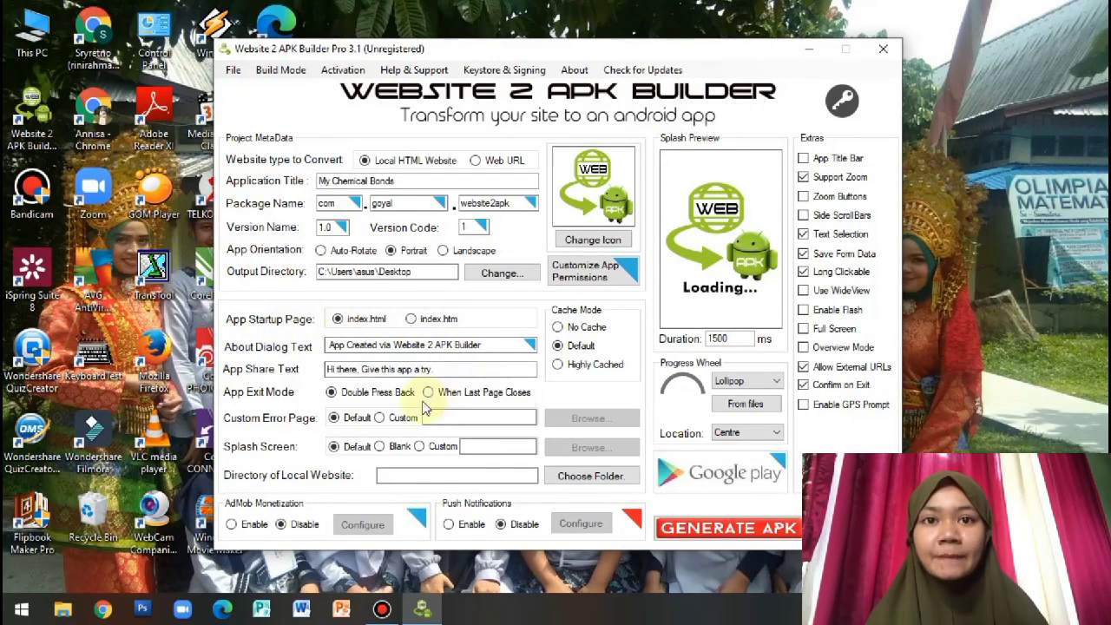
Use the chalkboard teacher PNG from Documents > For Edit as the app icon
left_click(591, 245)
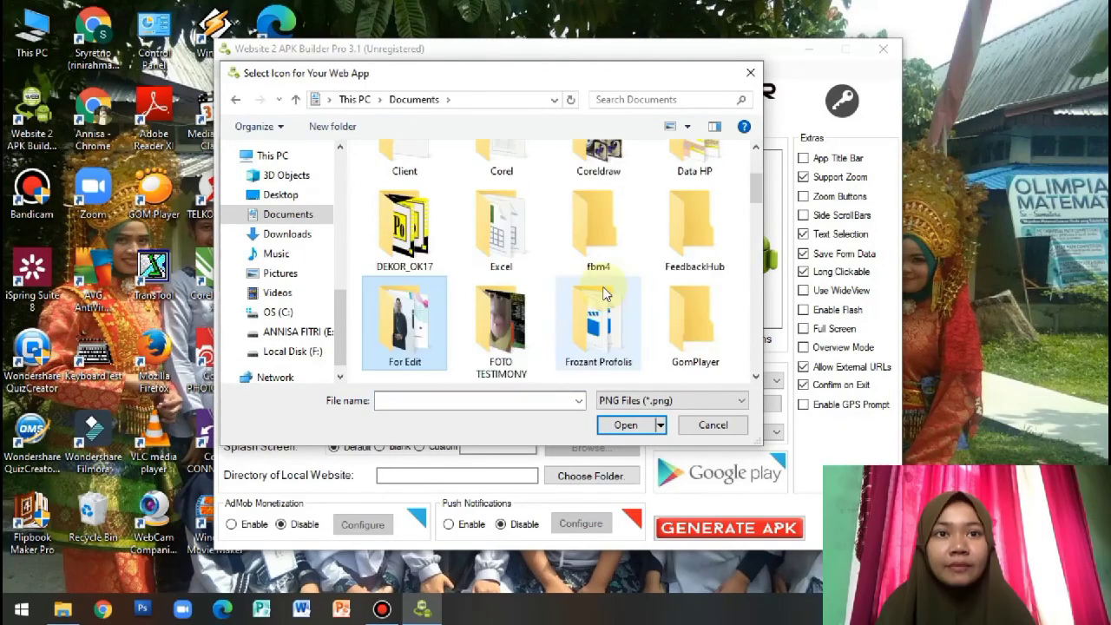
key("Return")
key("Down")
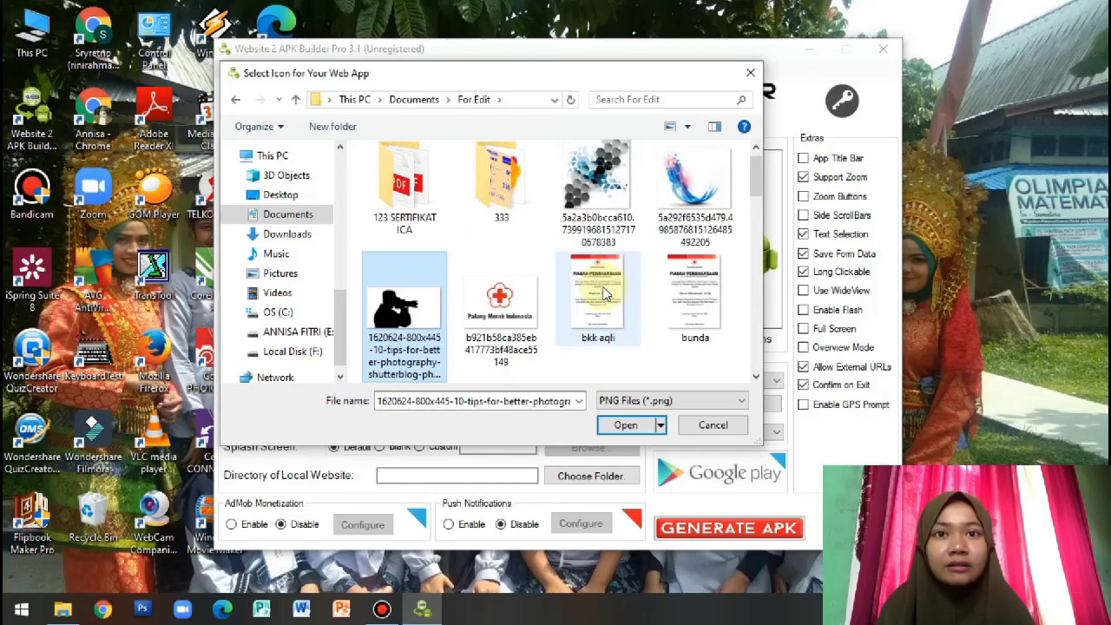
key("Down")
key("Down")
double_click(599, 222)
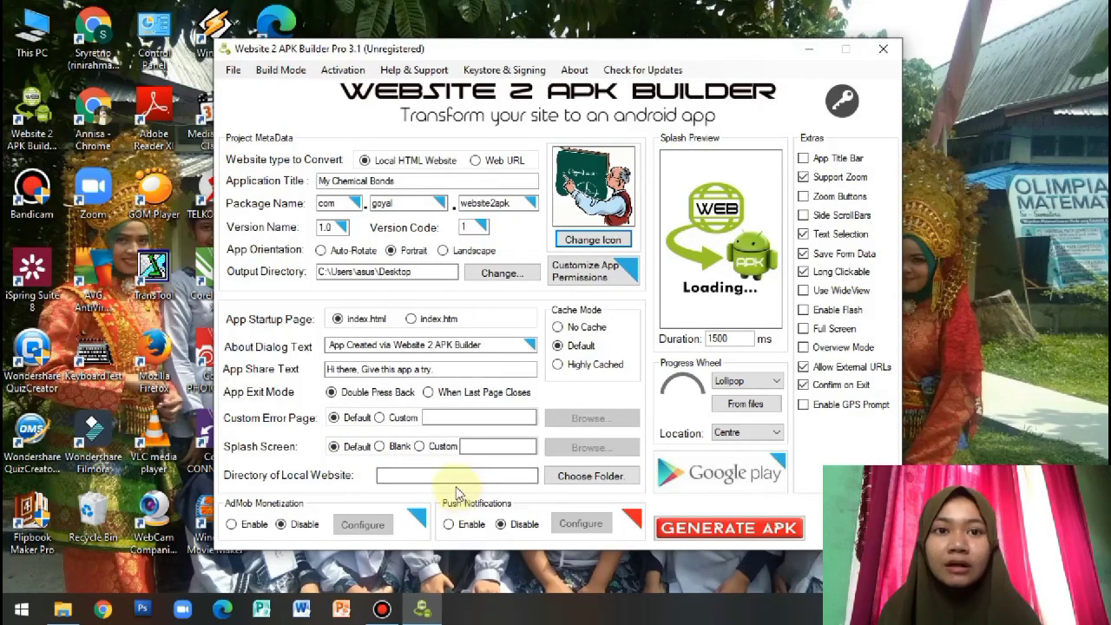
Point the local website directory to Documents\IKATAN KIMIA\Inov pend (Web)
left_click(565, 485)
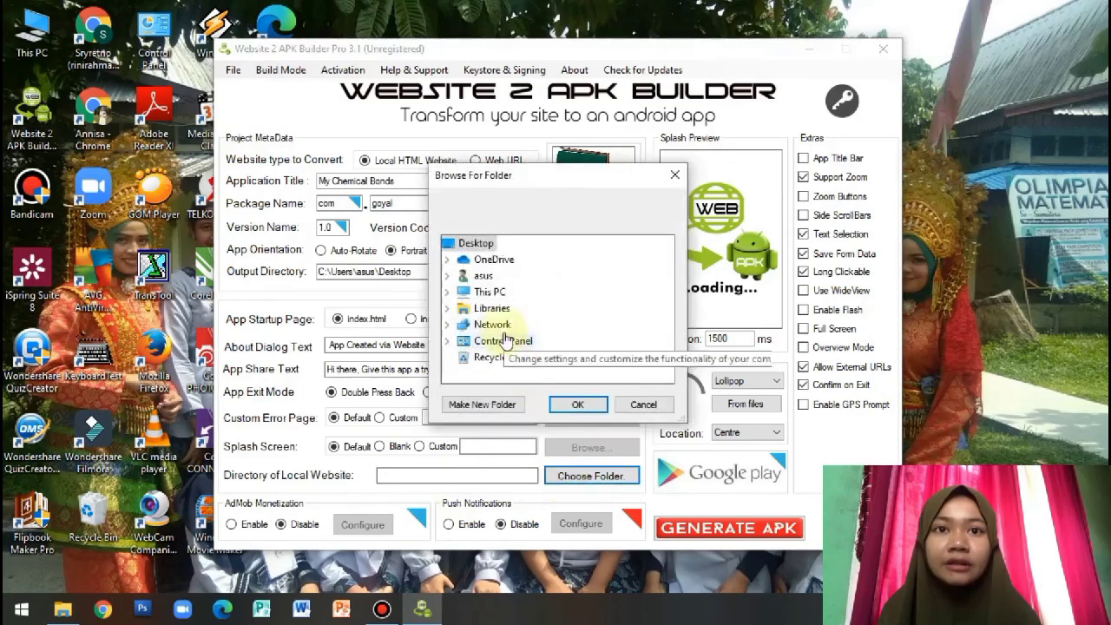
double_click(491, 309)
left_click_drag(663, 293, 665, 337)
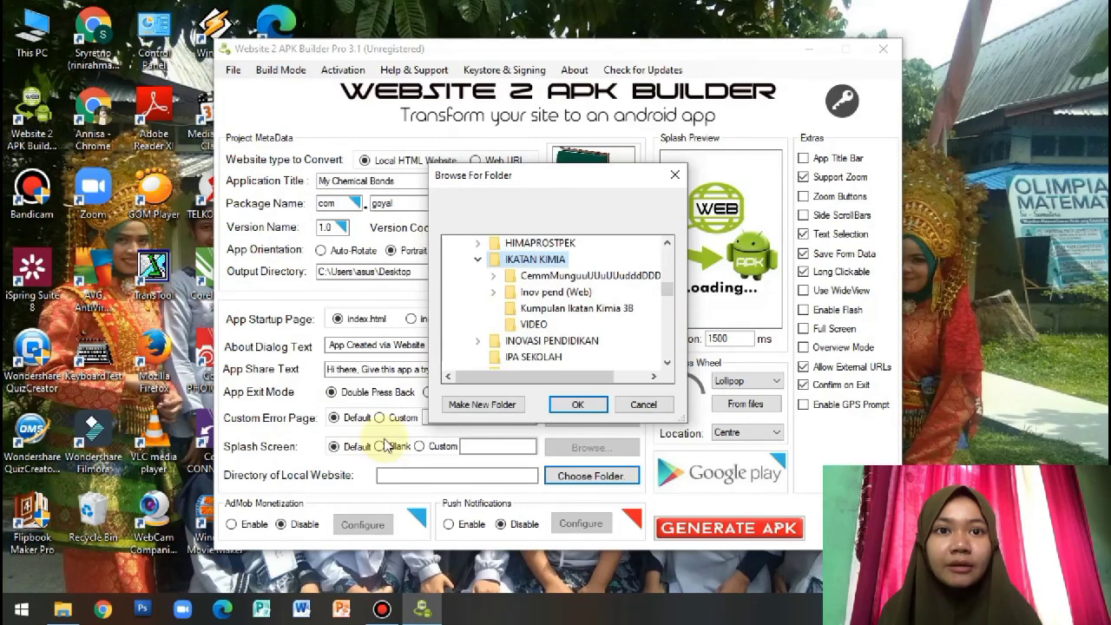
left_click(545, 295)
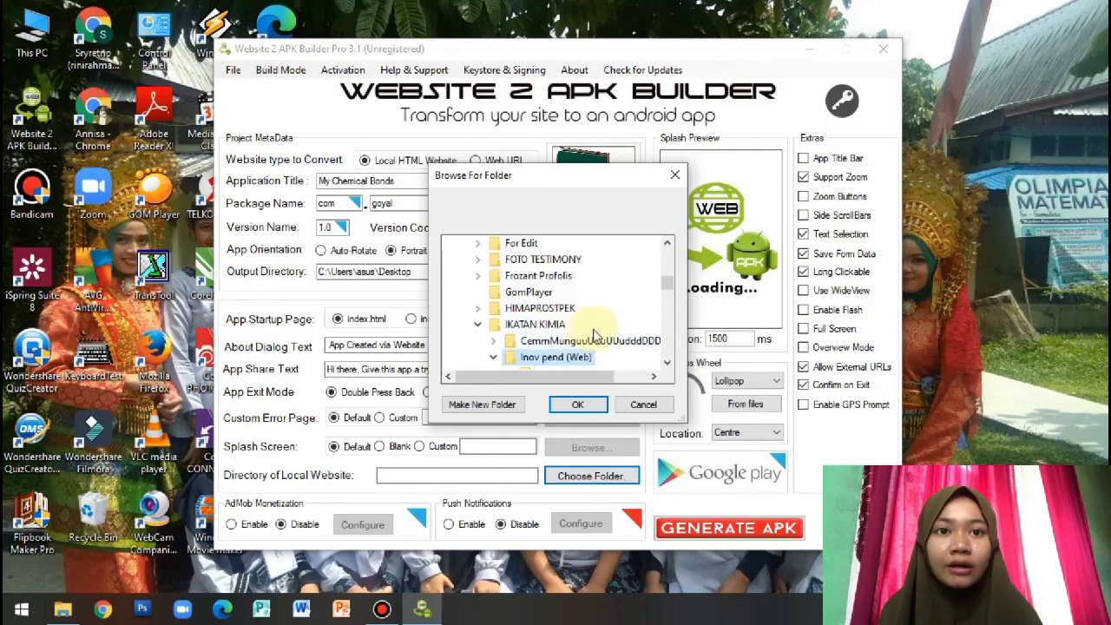
left_click(596, 402)
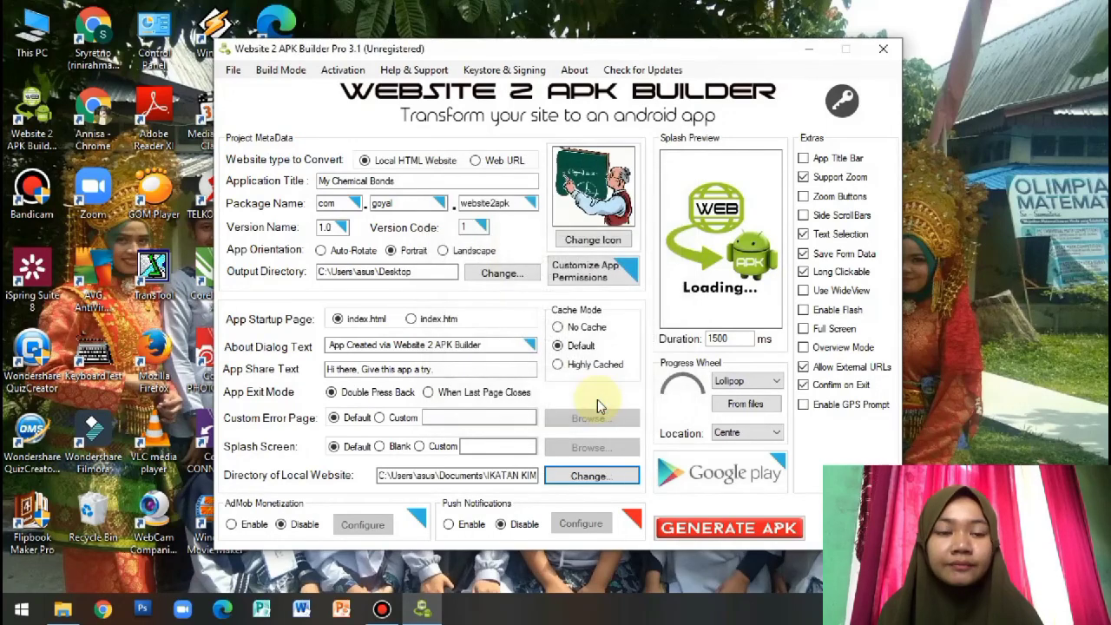
Generate the My Chemical Bonds APK and dismiss the success message
left_click(702, 532)
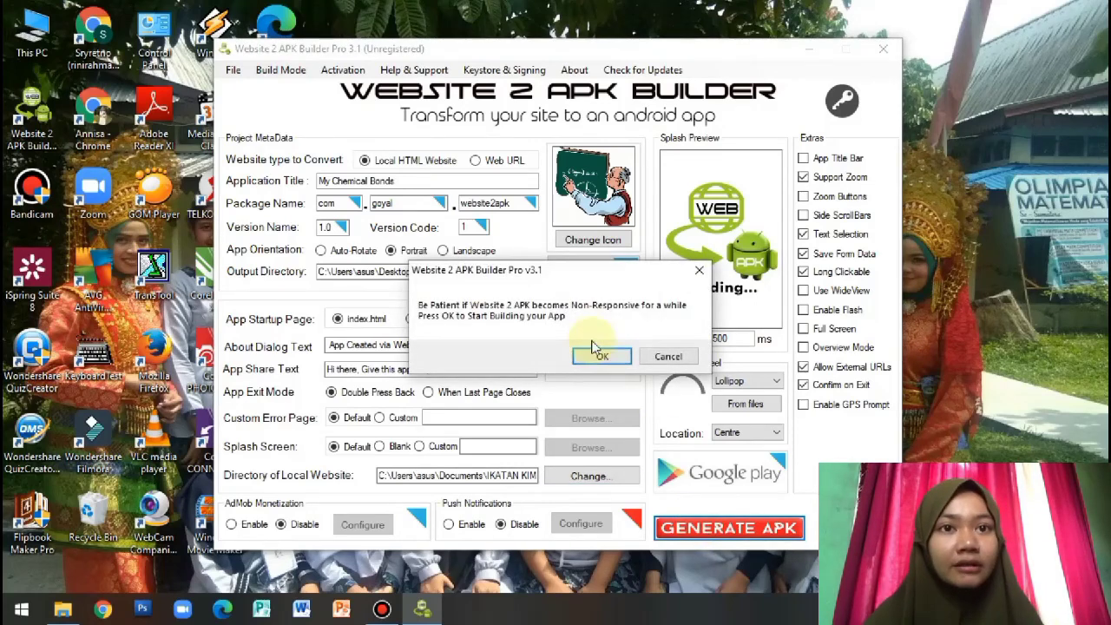
left_click(598, 357)
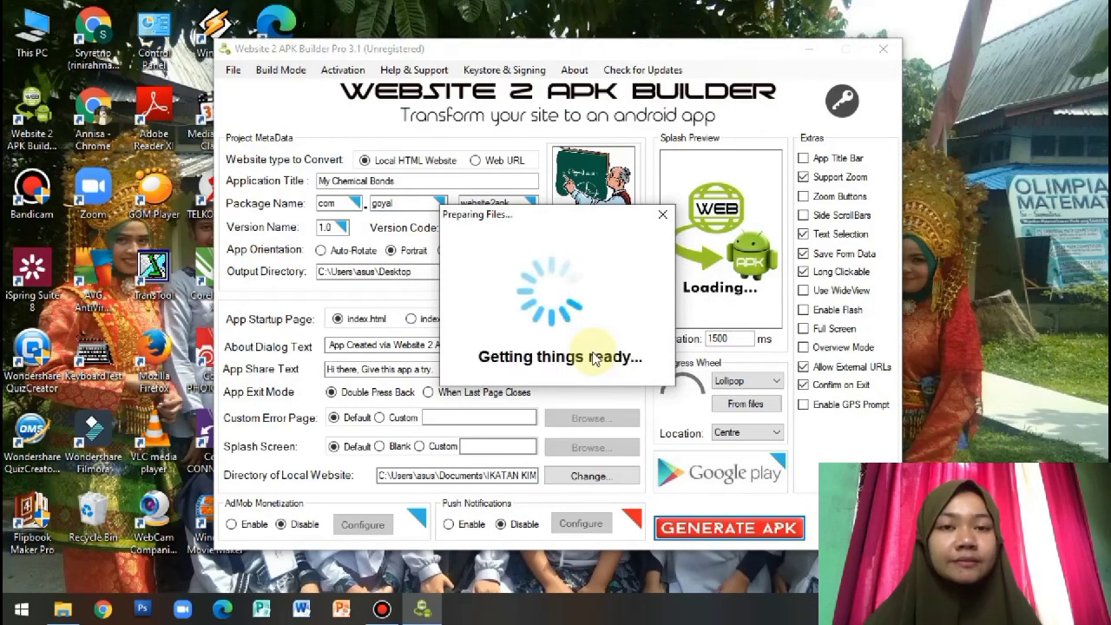
left_click(594, 357)
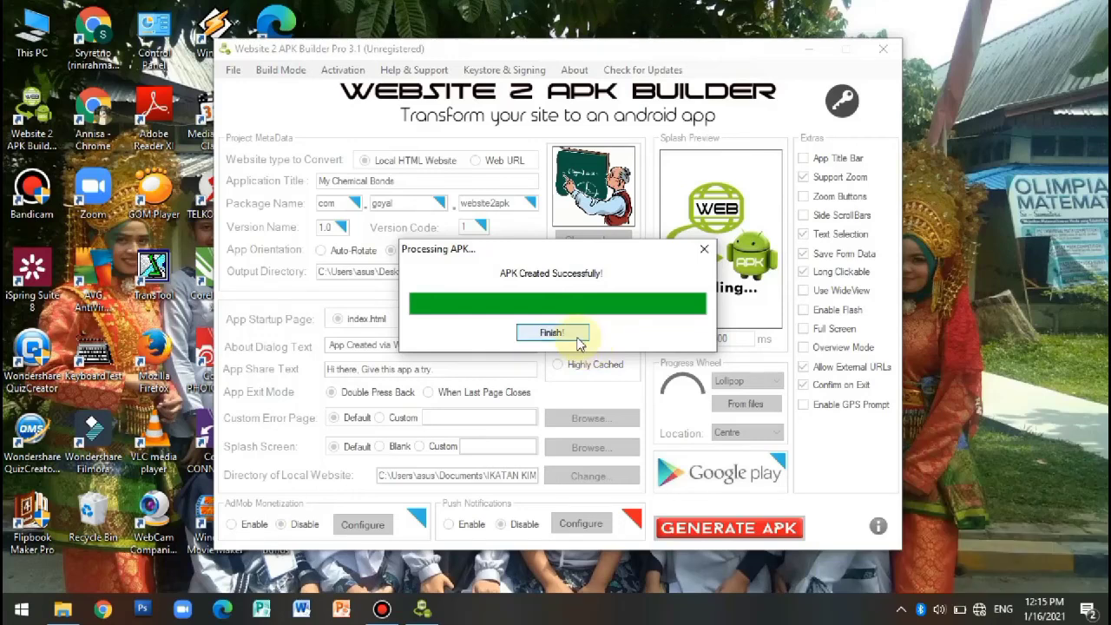
left_click(576, 335)
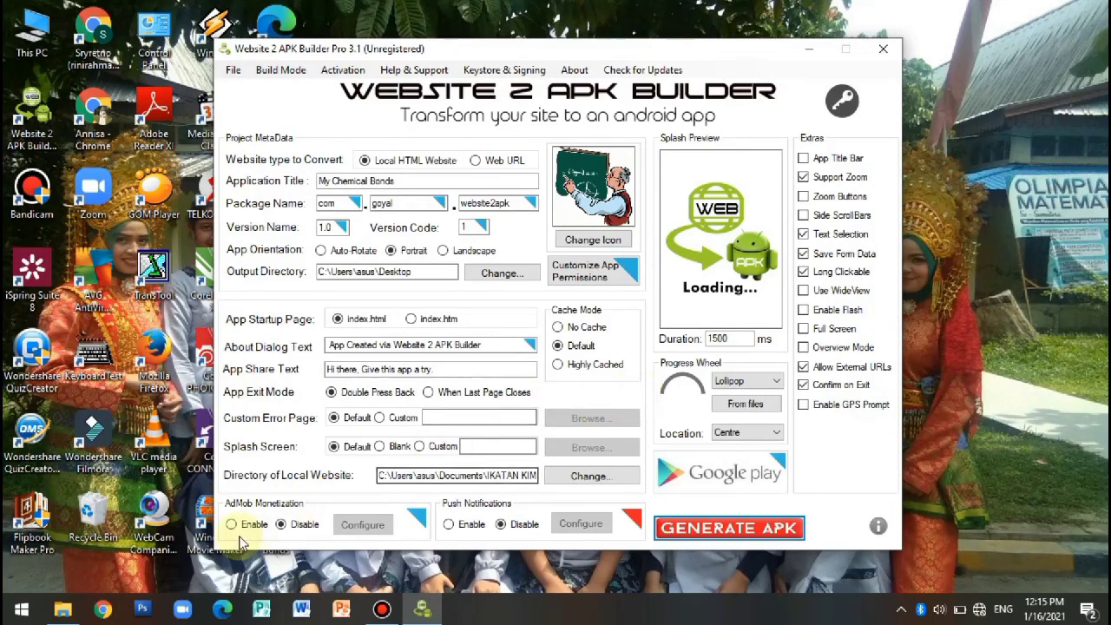
Show the Desktop folder in File Explorer with the 33.3 MB My Chemical Bonds APK
left_click(79, 613)
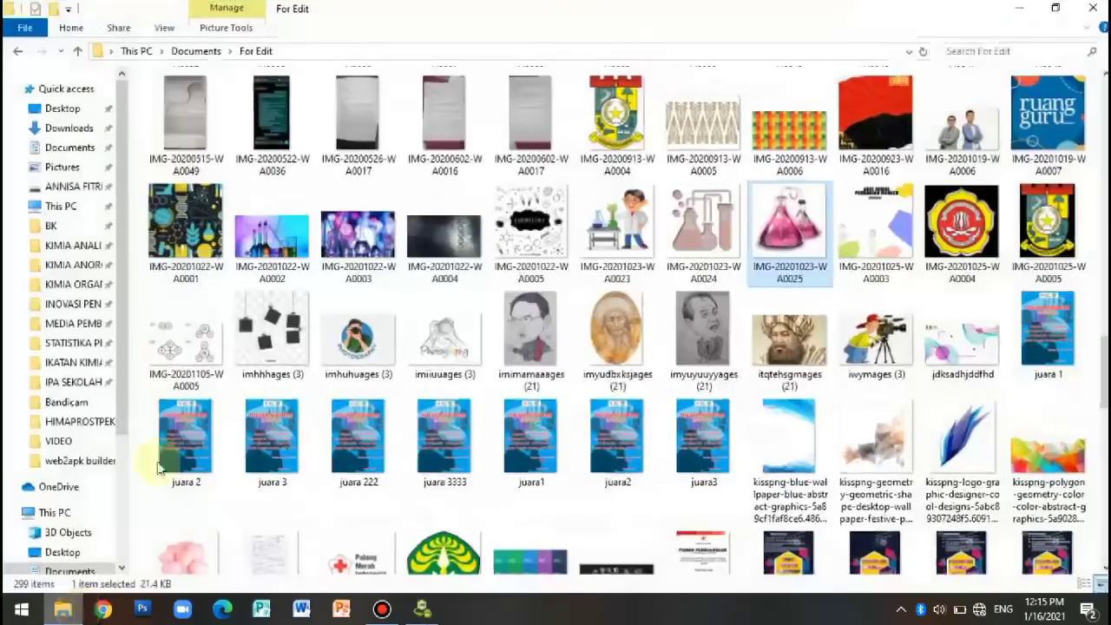
left_click(83, 106)
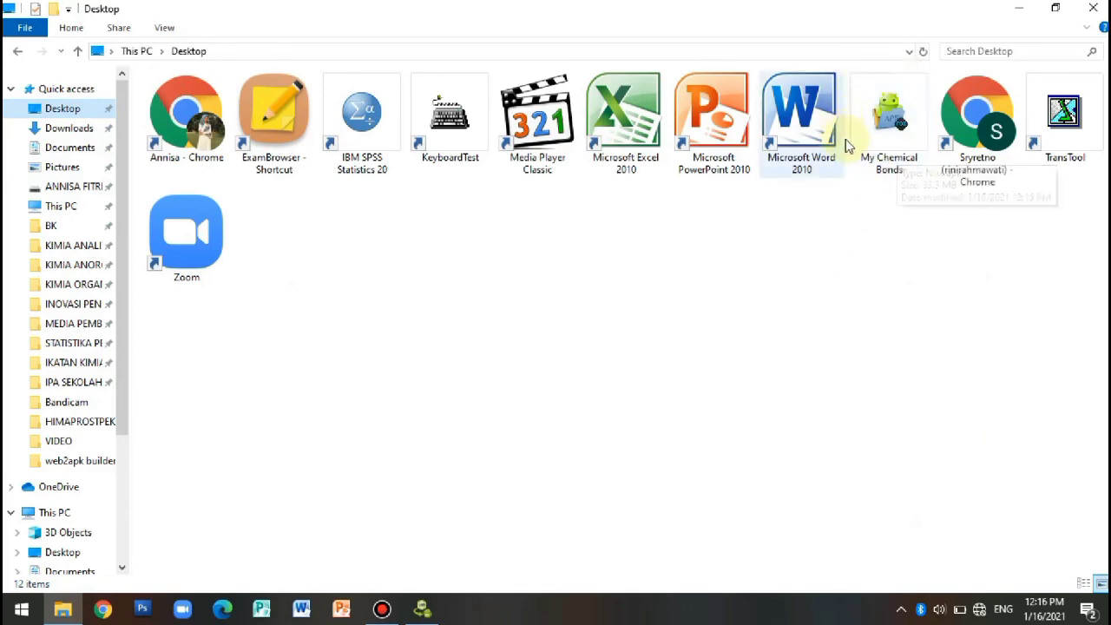
mouse_move(902, 143)
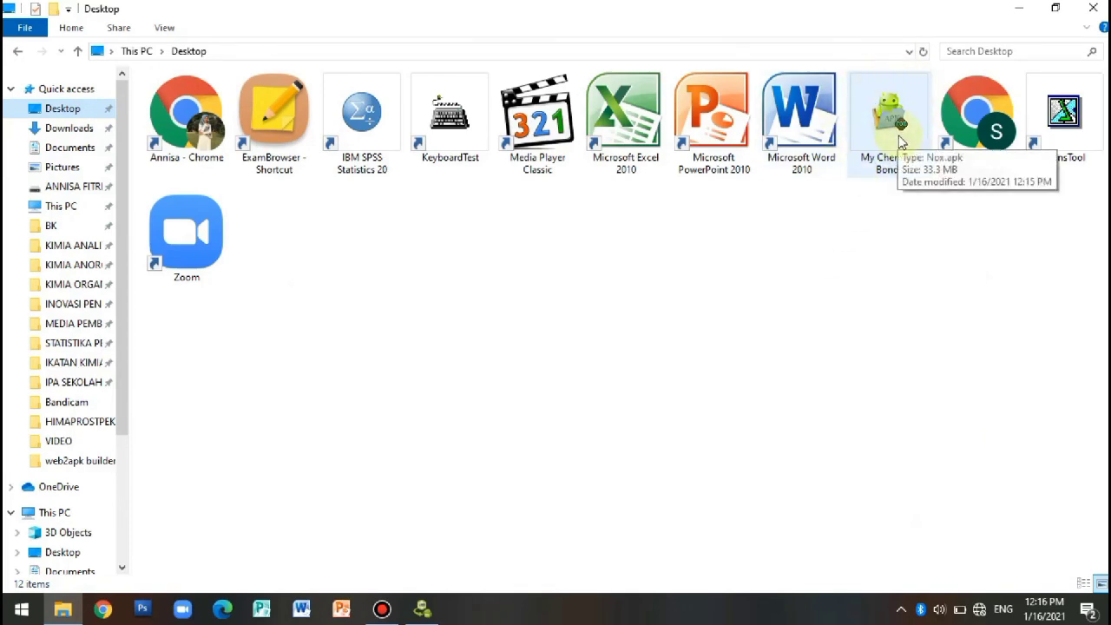